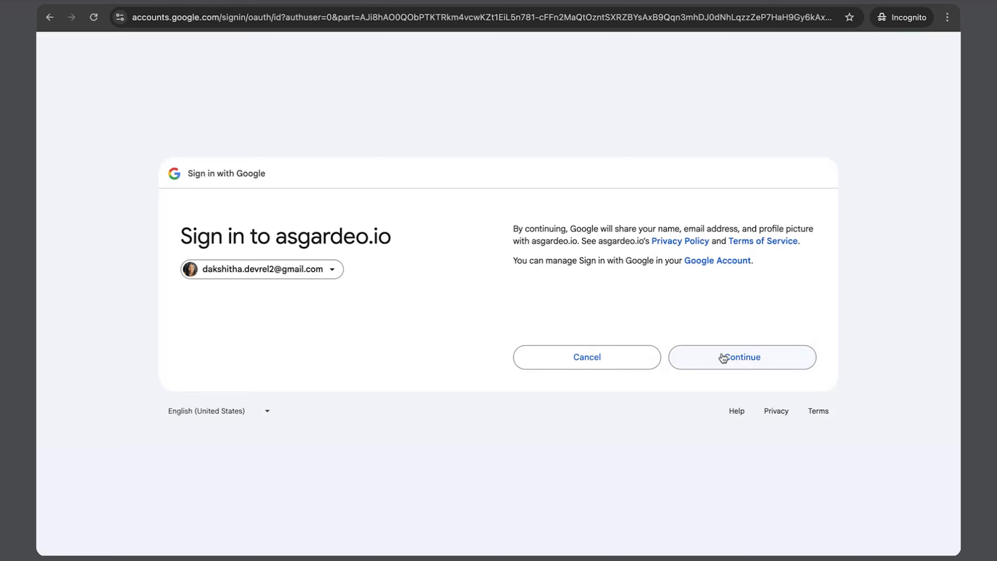
Step: Continue signing in to asgardeo.io with the Google account on the consent screen
left_click(723, 358)
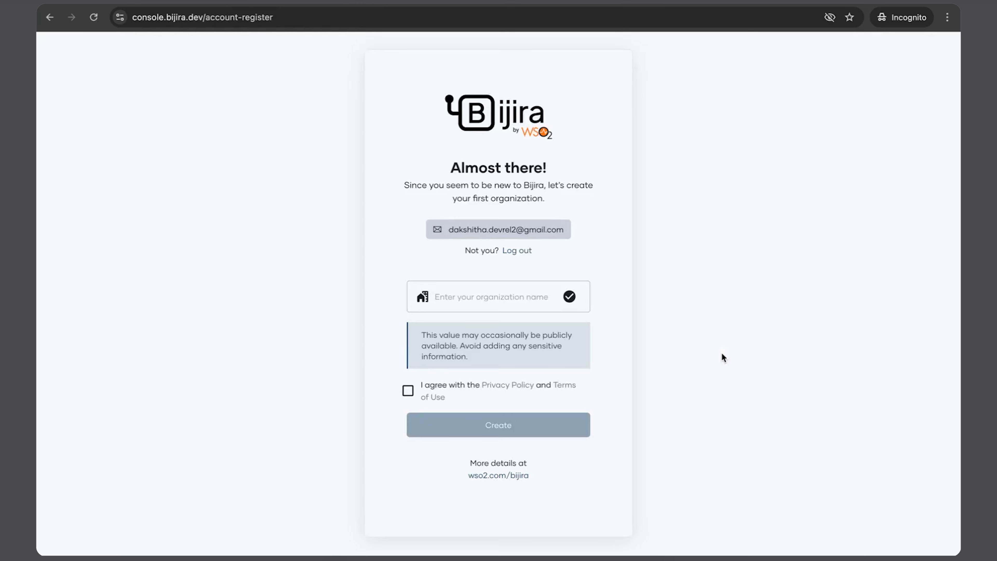
Step: Name the first organization 'Org ABC', agree to the privacy policy and terms, and create it
left_click(521, 299)
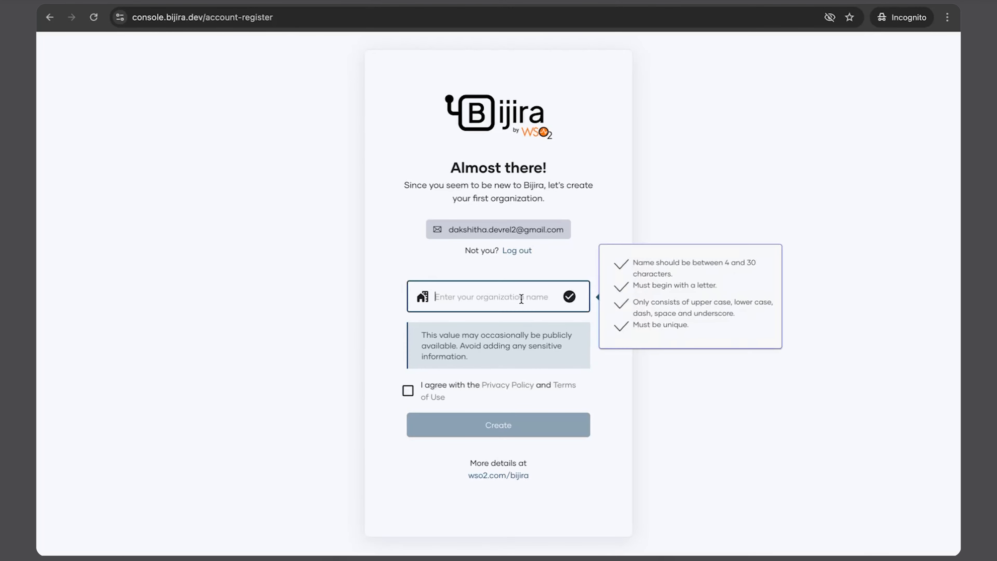
type("Org ABC")
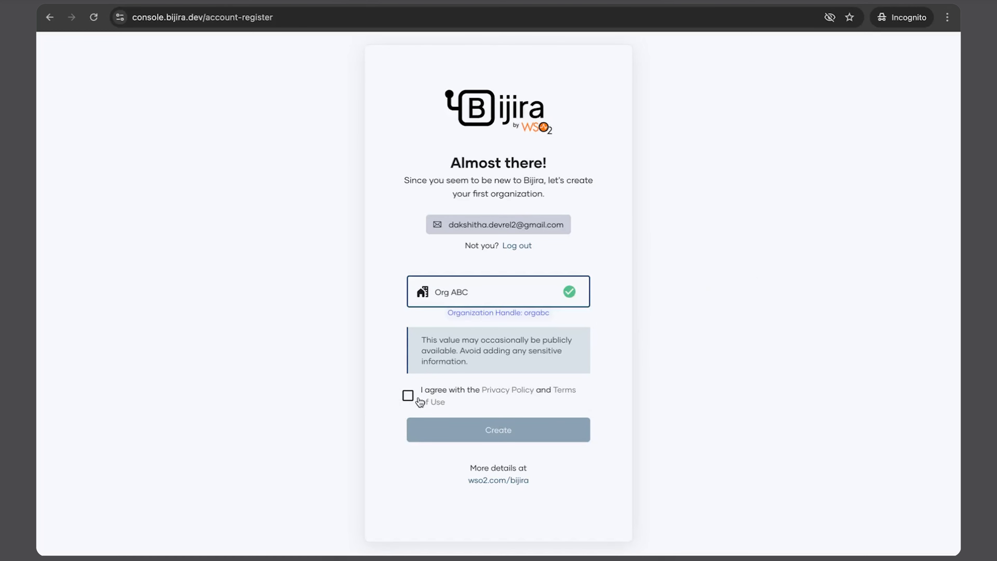
left_click(408, 397)
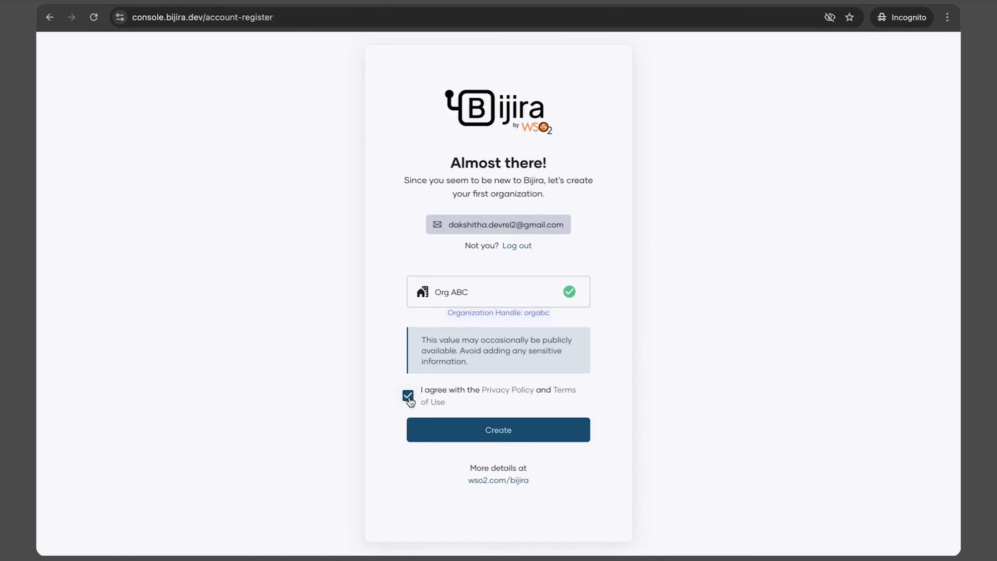
left_click(494, 430)
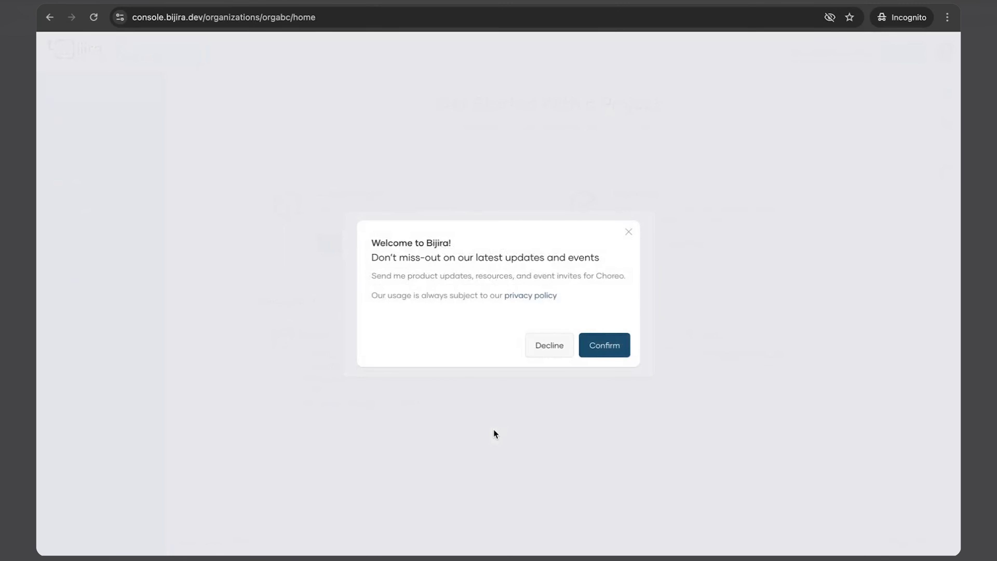
Step: Accept the product update invites and confirm US as the cloud region
left_click(606, 348)
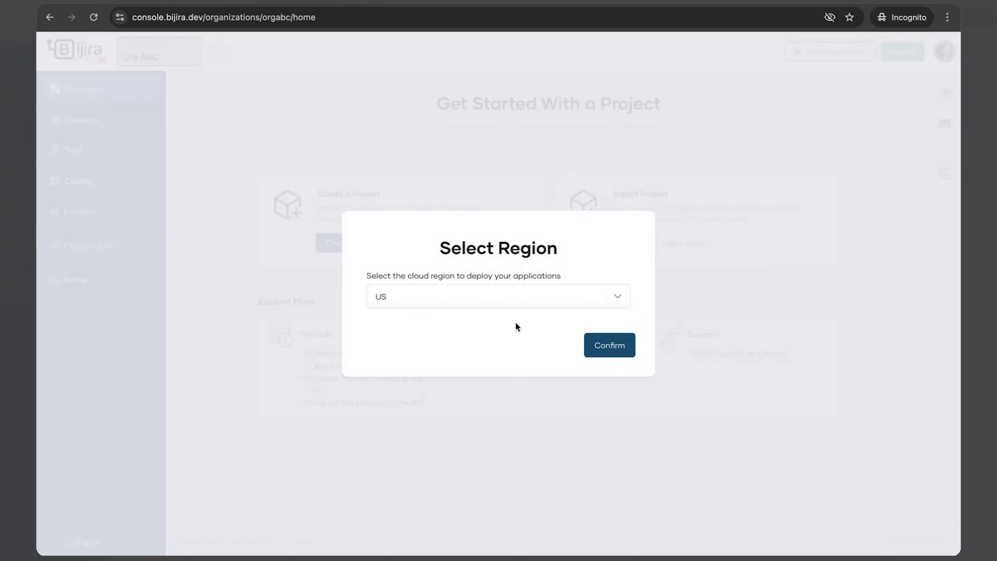
left_click(518, 300)
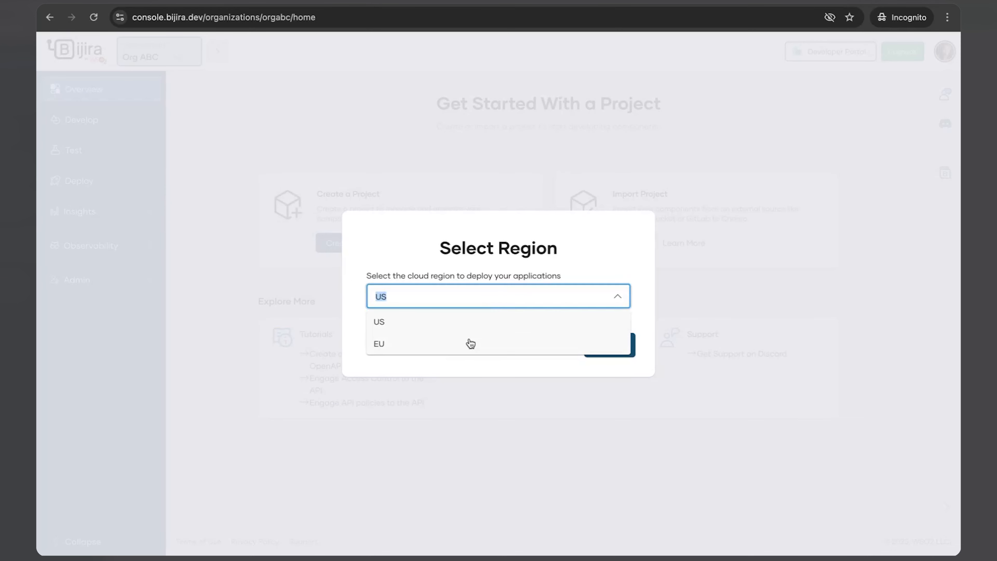
left_click(467, 319)
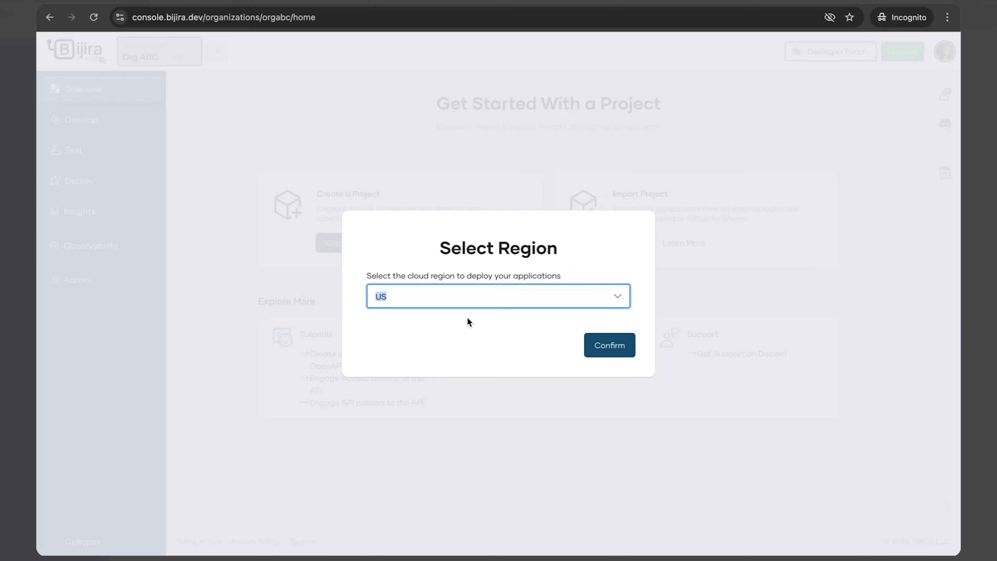
left_click(602, 352)
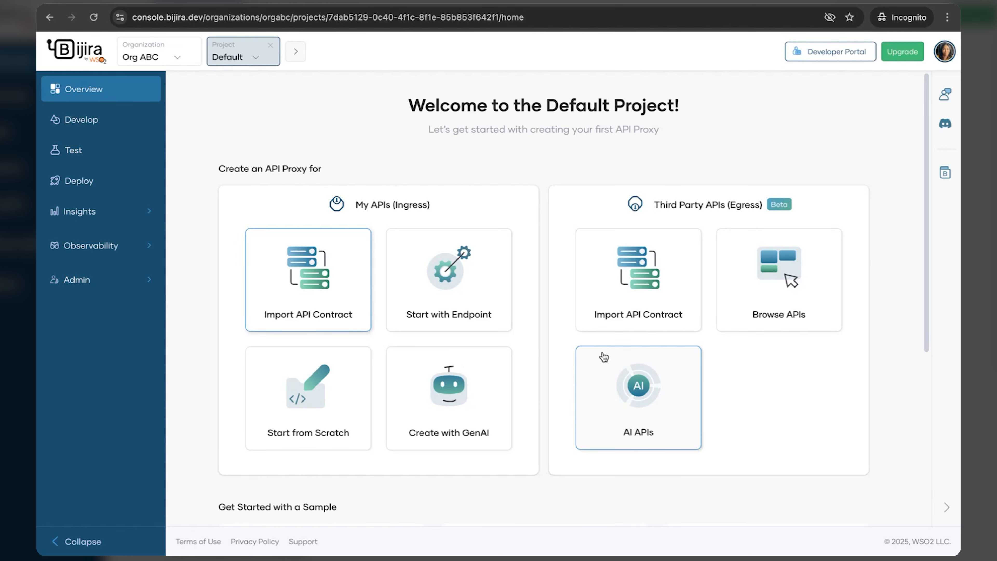
Step: Start a new API proxy from the Import API Contract card under My APIs (Ingress)
left_click(243, 55)
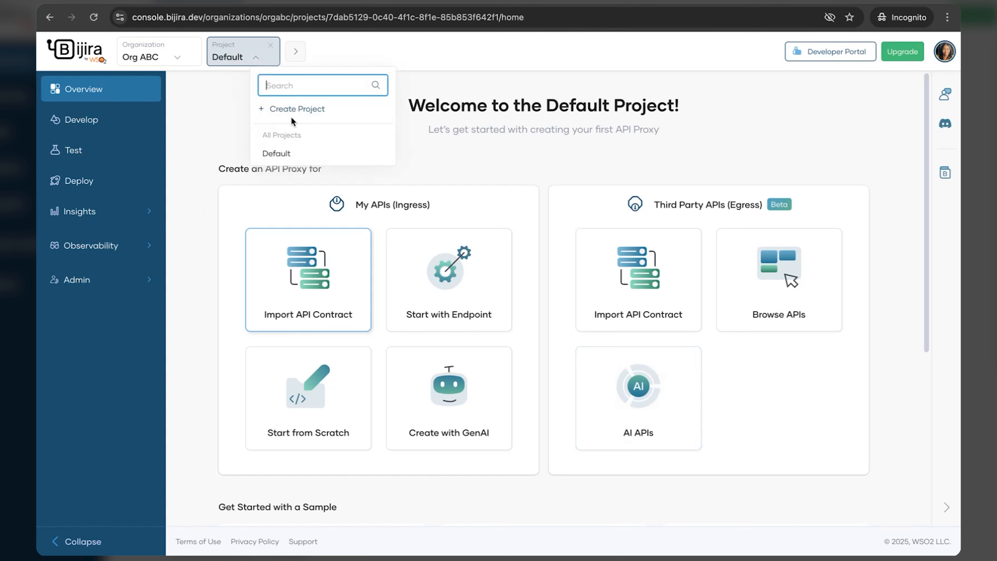
left_click(225, 107)
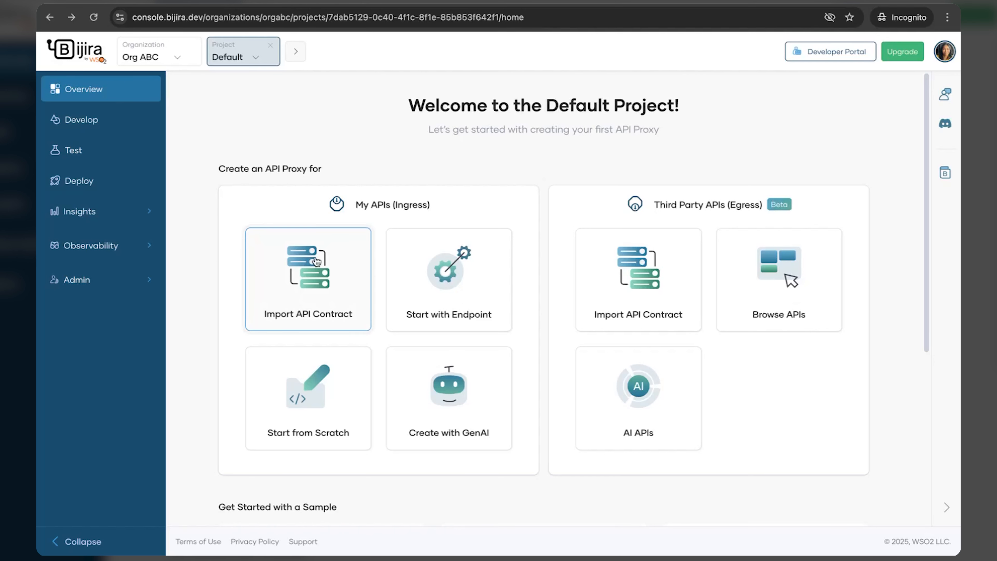
left_click(318, 273)
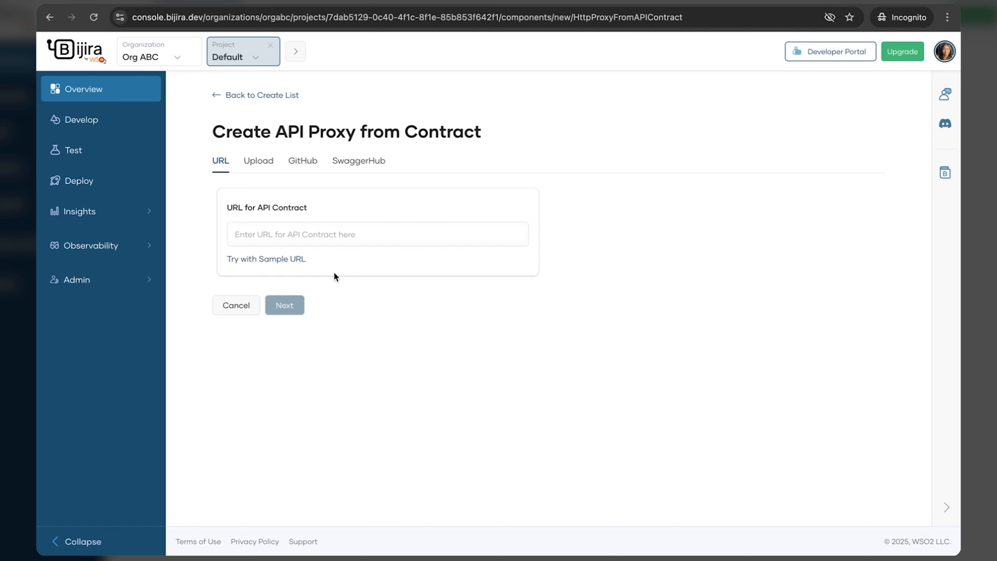
Step: Copy the sample-api.yaml contract URL from the Endpoints document into URL for API Contract
key("ctrl+t")
left_click(151, 41)
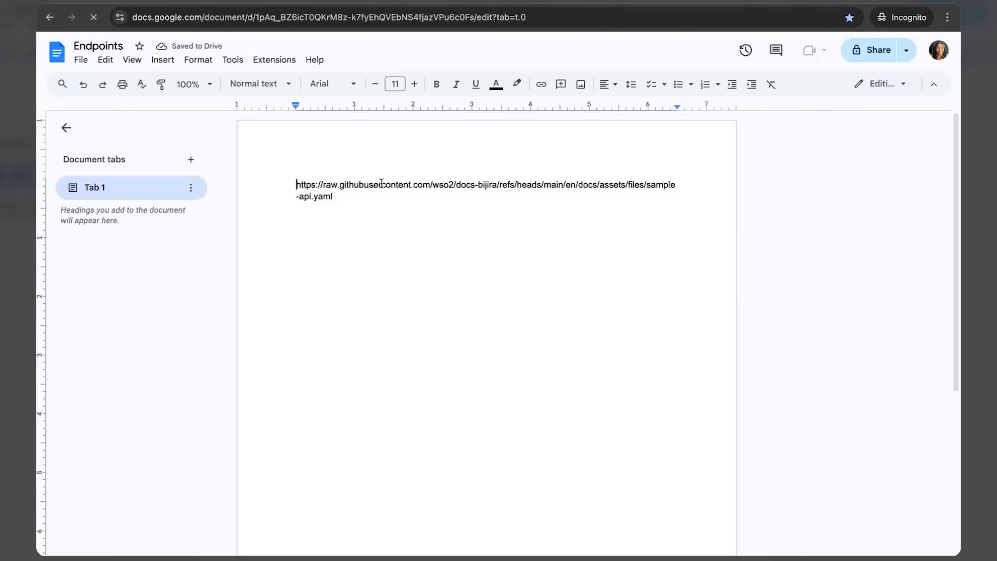
key("ctrl+a")
key("ctrl+c")
key("ctrl+w")
left_click(310, 231)
key("ctrl+v")
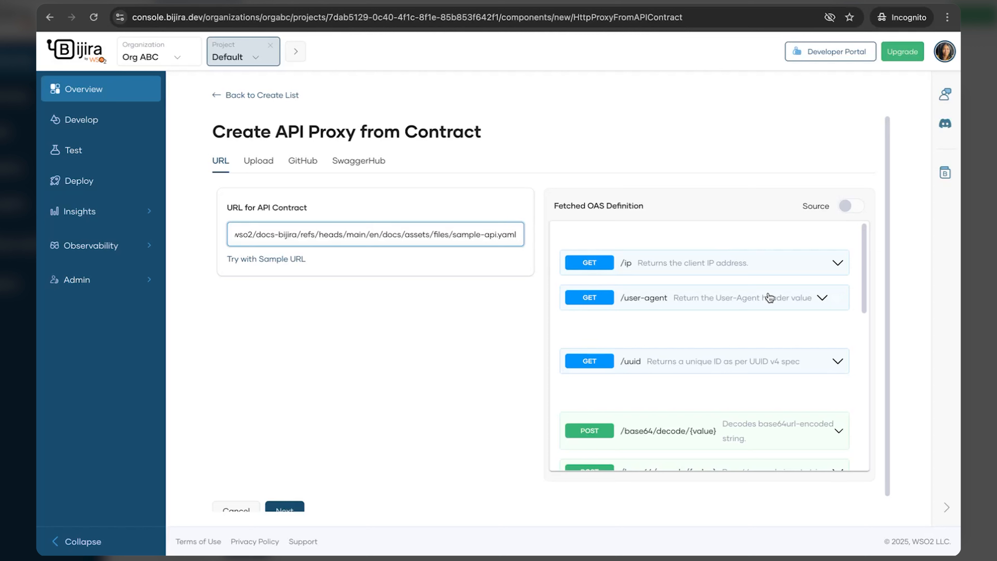
scroll(779, 335, "down", 1)
Step: Expand the /user-agent endpoint in the fetched OAS definition to see its details
scroll(763, 432, "down", 2)
scroll(764, 432, "up", 2)
left_click(771, 304)
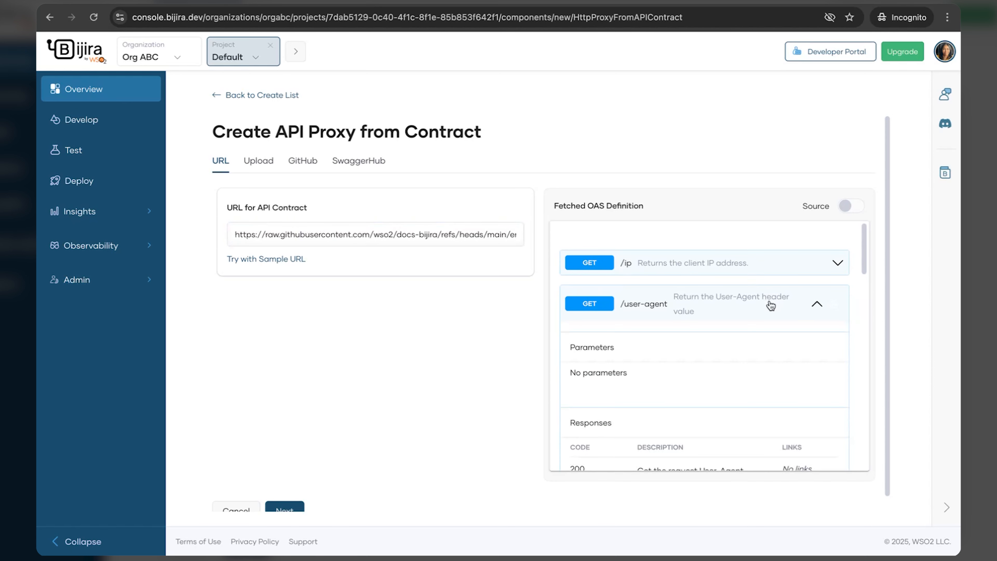
scroll(771, 305, "down", 10)
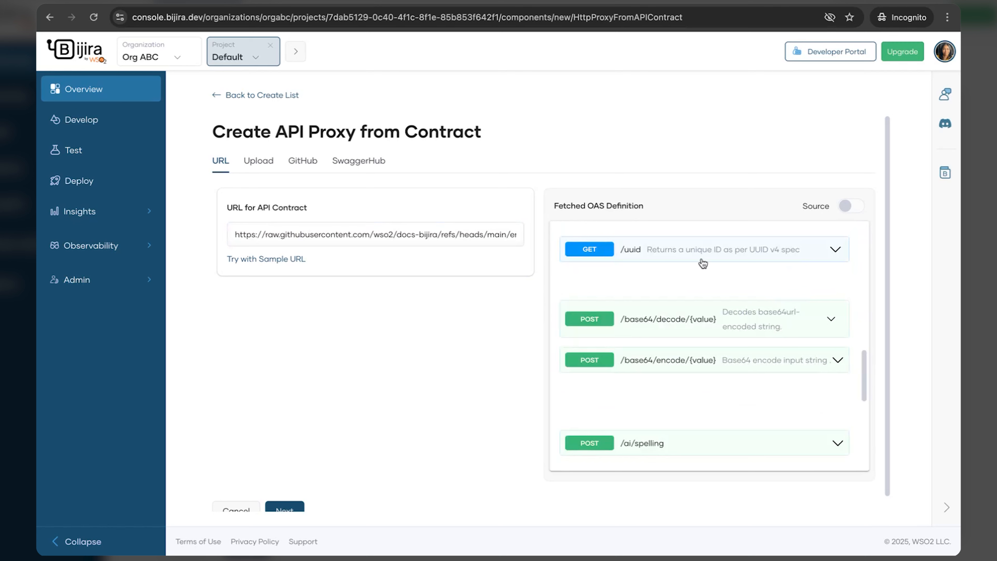
Step: Expand /uuid and review its responses, plus the base64, spelling and schema entries
left_click(709, 258)
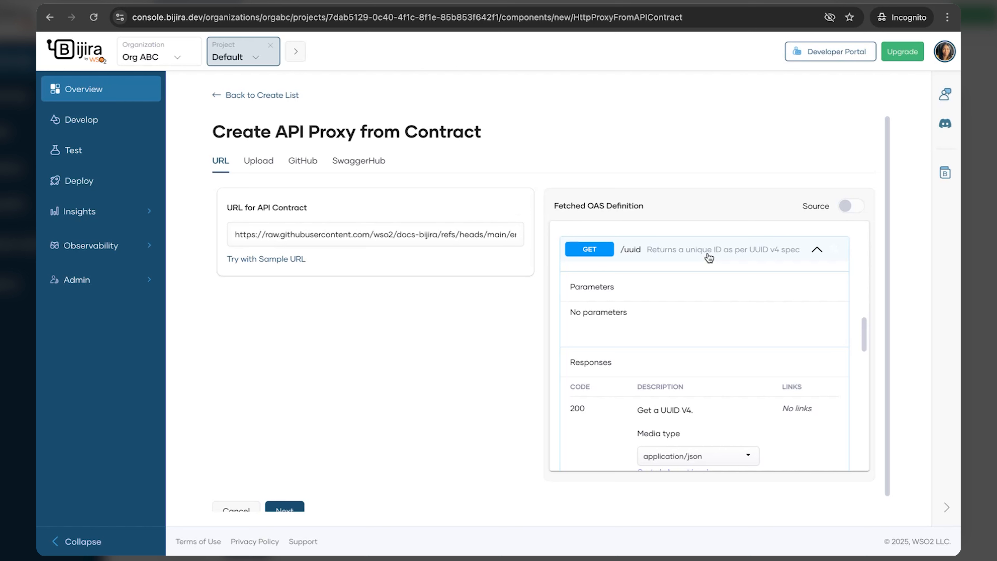
scroll(711, 323, "down", 6)
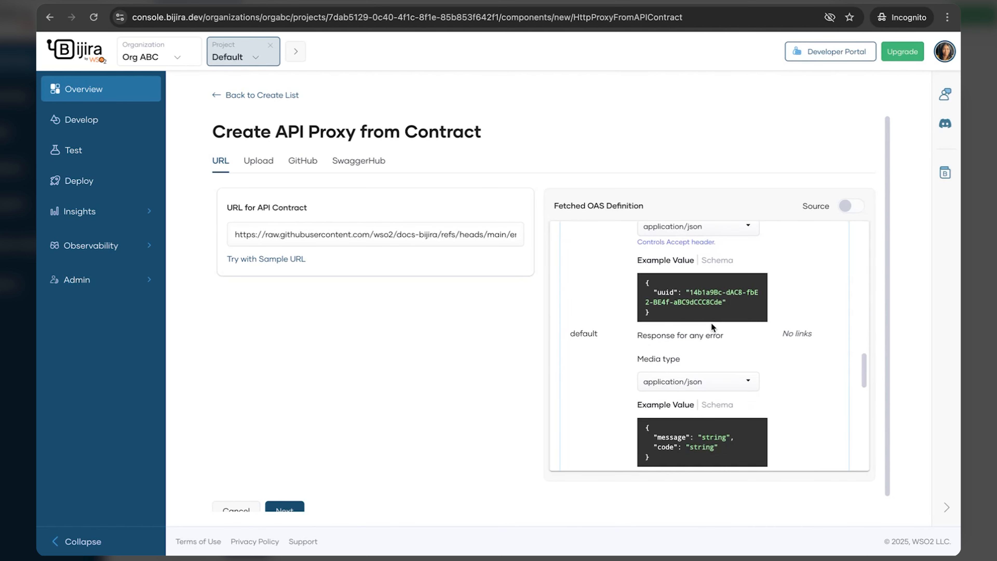
scroll(712, 322, "down", 10)
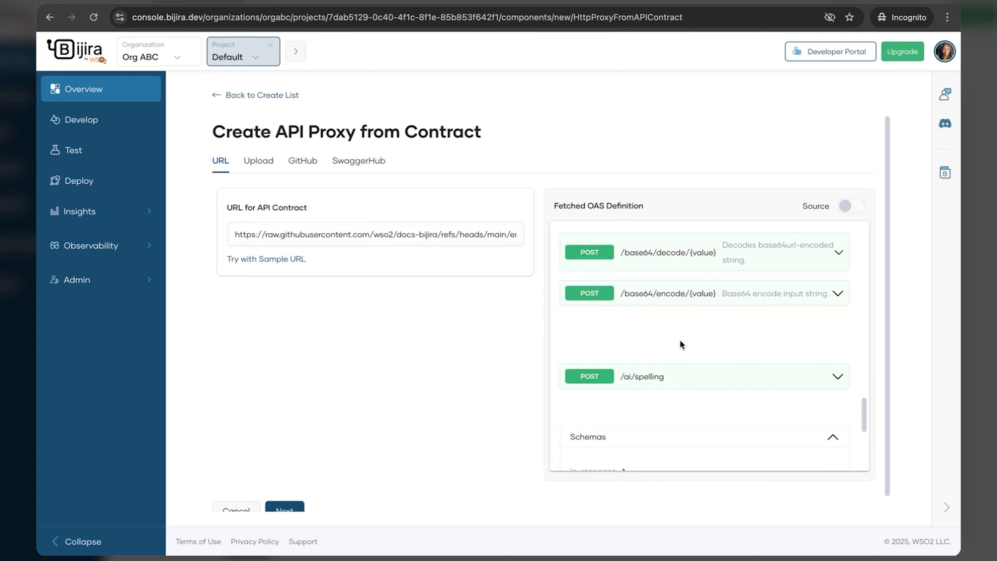
scroll(680, 339, "down", 1)
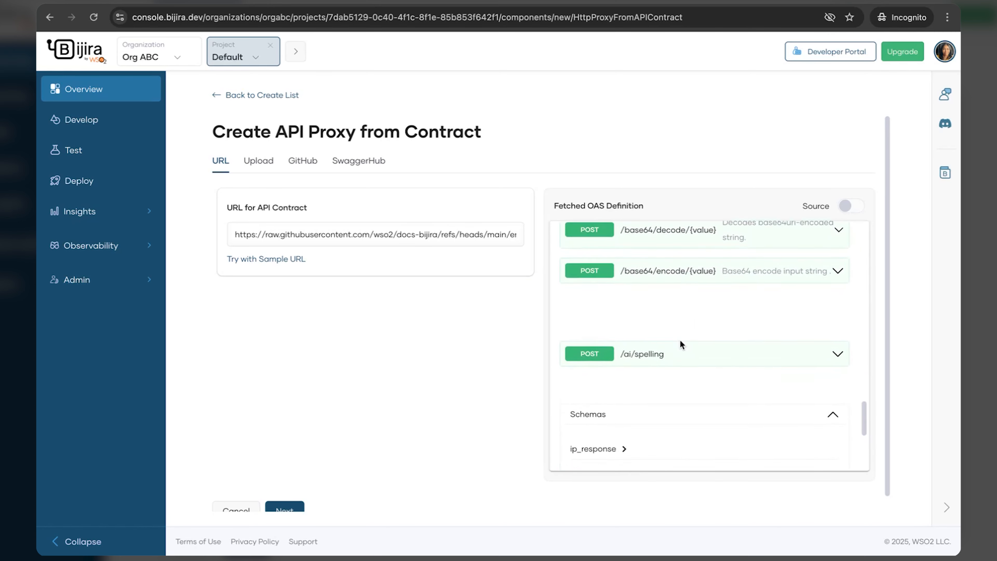
scroll(679, 339, "up", 3)
scroll(682, 345, "up", 8)
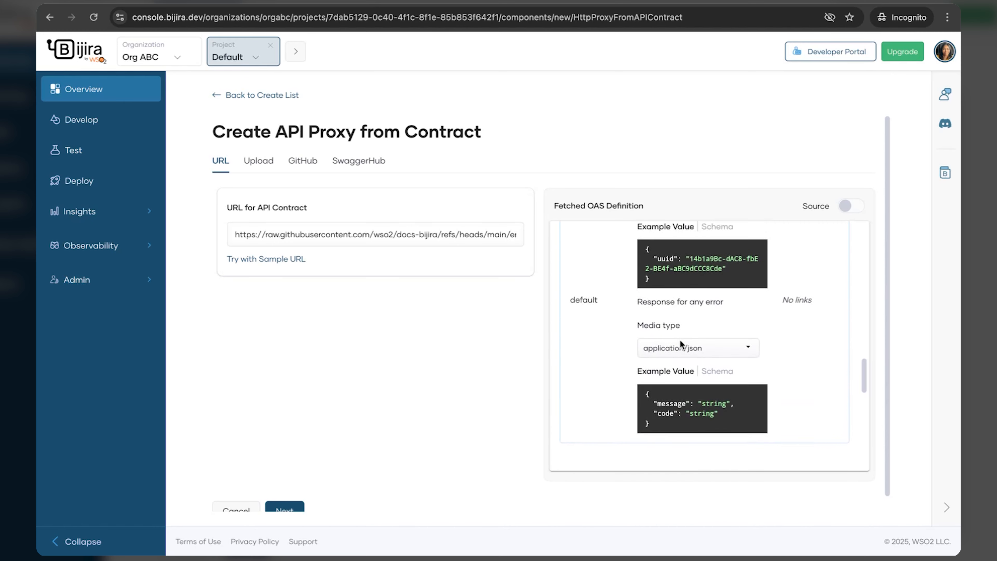
scroll(680, 341, "up", 1)
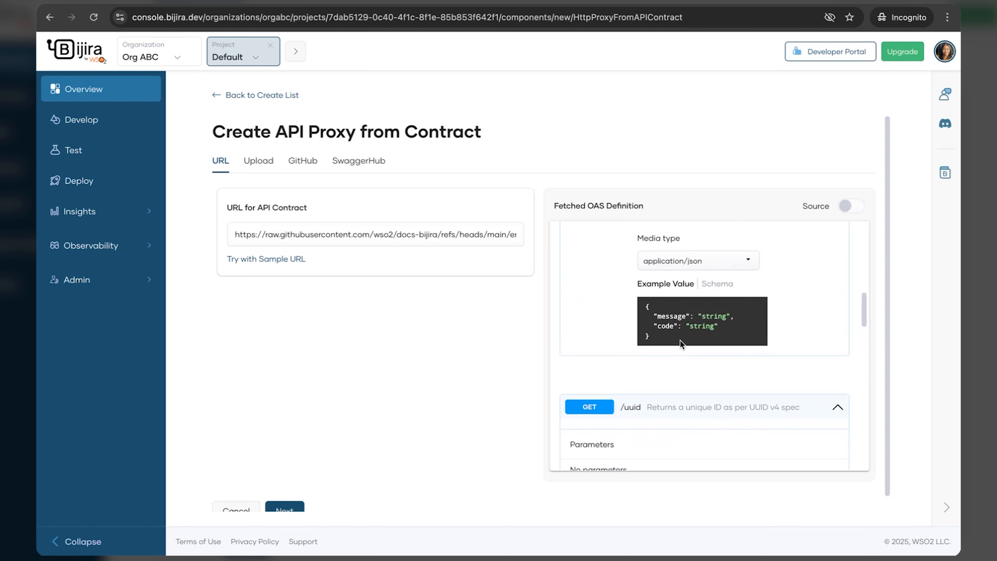
scroll(505, 291, "down", 1)
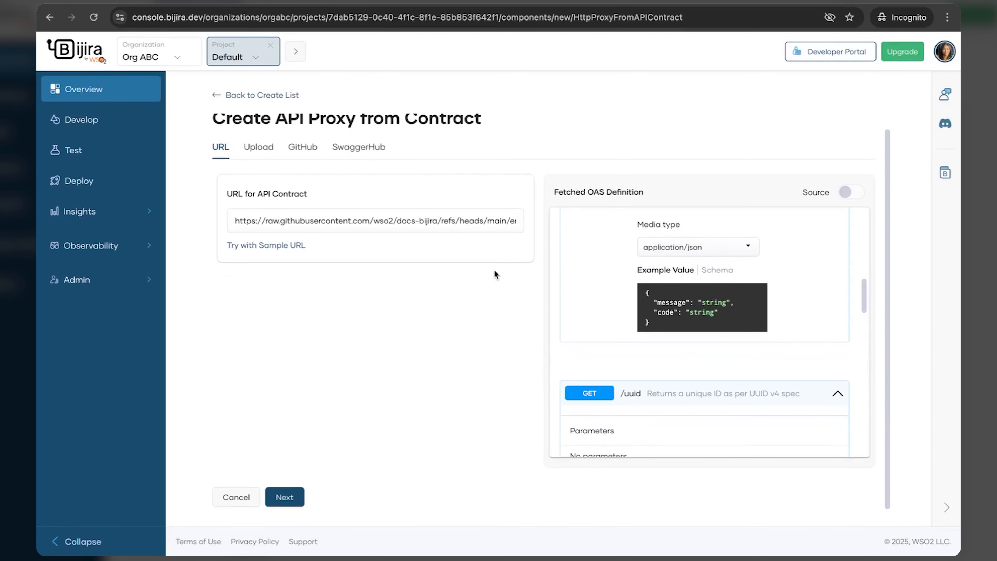
Step: Create the Sample API proxy with version 1.0 and External access mode
left_click(289, 498)
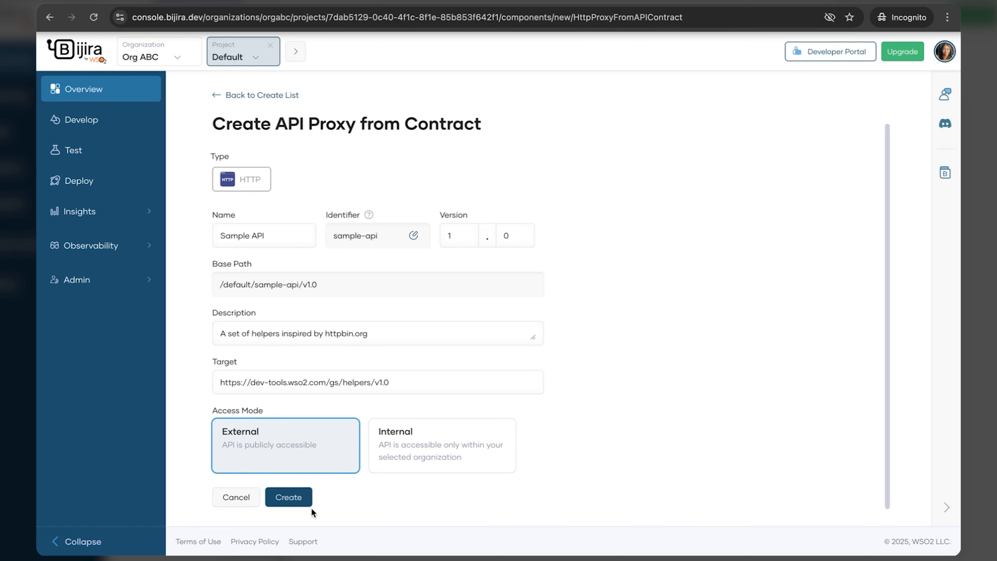
left_click(291, 500)
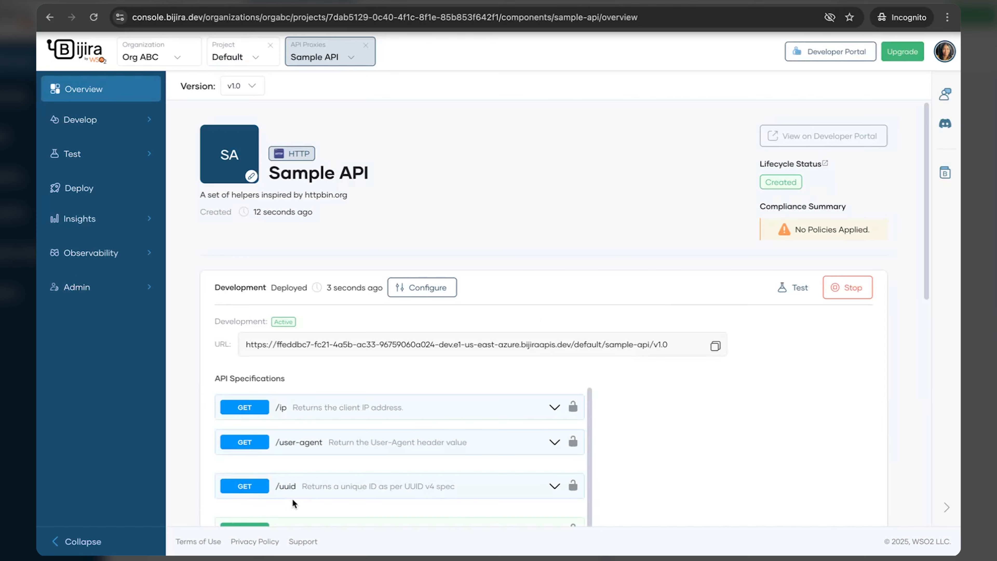
Step: Go to Sample API's Deploy page showing Development active and Production undeployed
scroll(335, 265, "down", 4)
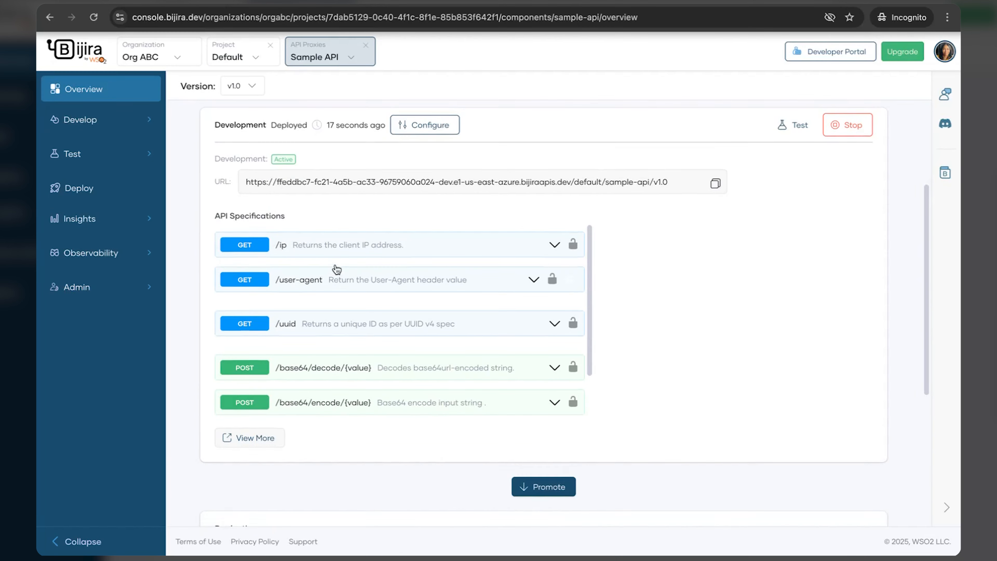
scroll(335, 265, "up", 3)
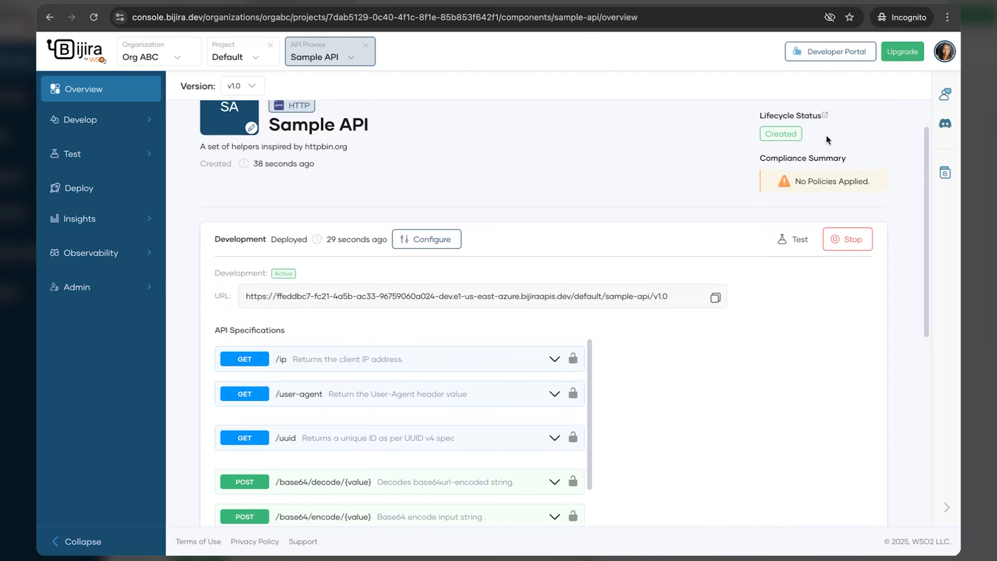
scroll(819, 198, "down", 8)
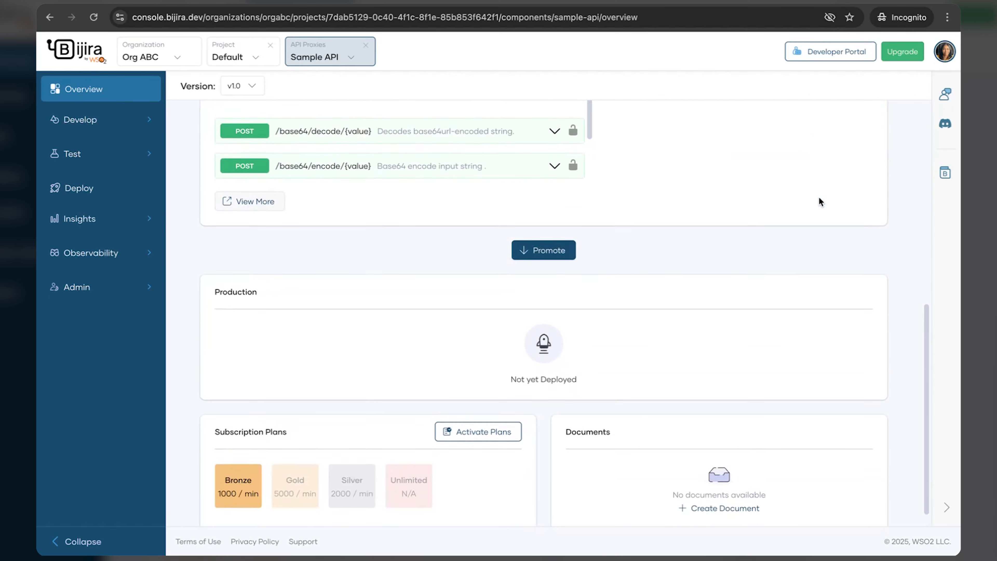
scroll(819, 197, "up", 8)
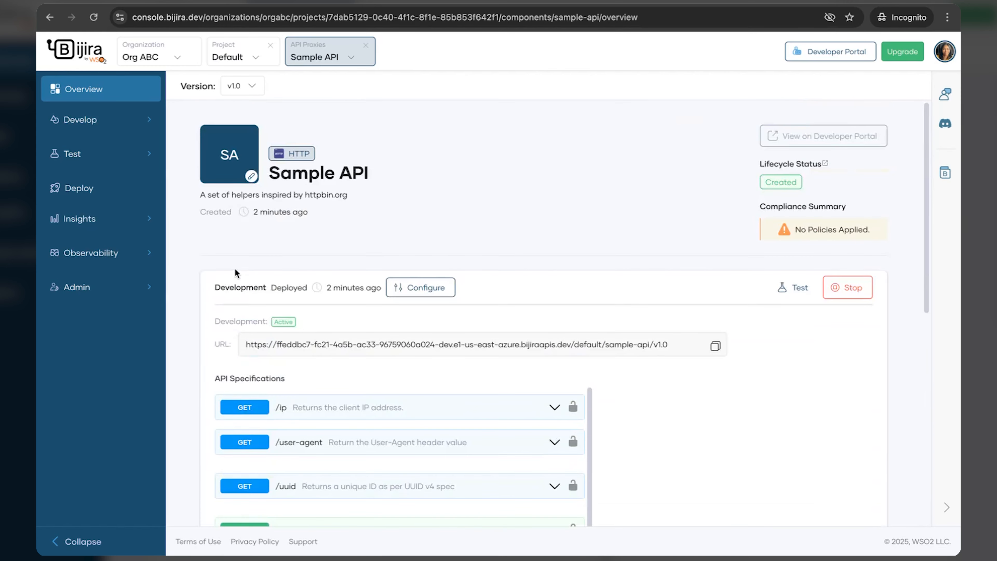
left_click(94, 188)
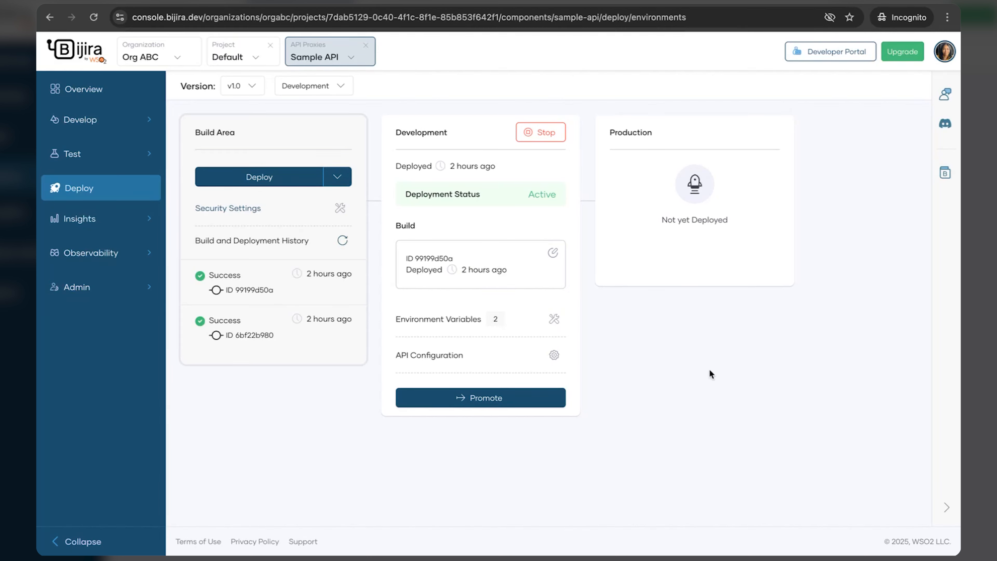
Step: Open the Sample API Test Console from the sidebar's Test section
left_click(105, 155)
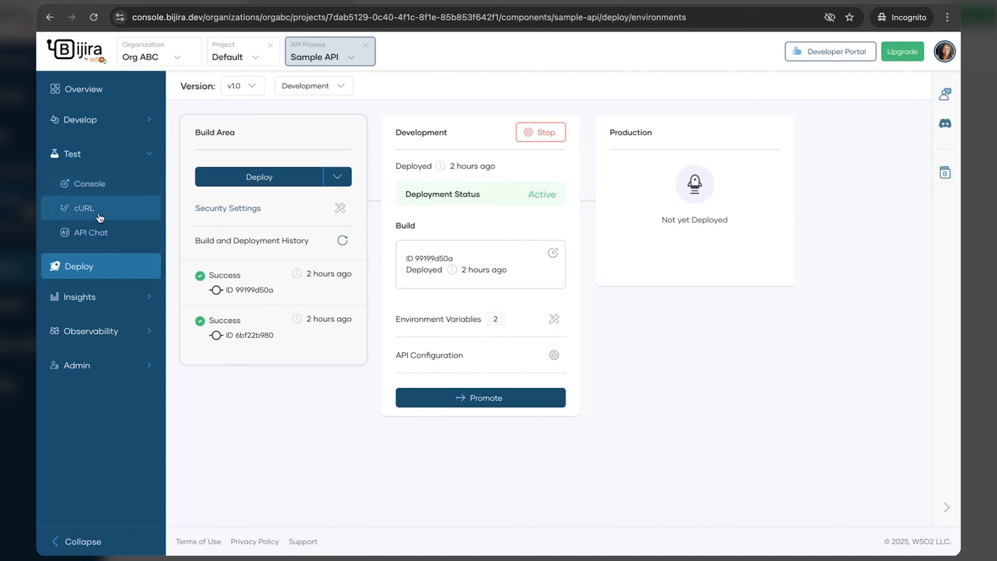
left_click(108, 193)
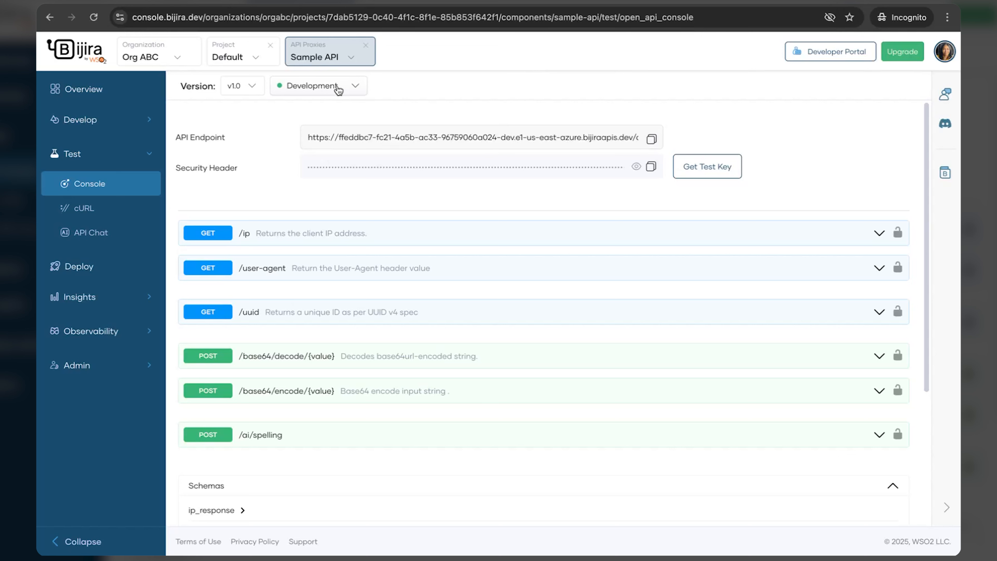
Step: Keep Development as the test environment and enable Try it out on GET /uuid
left_click(356, 88)
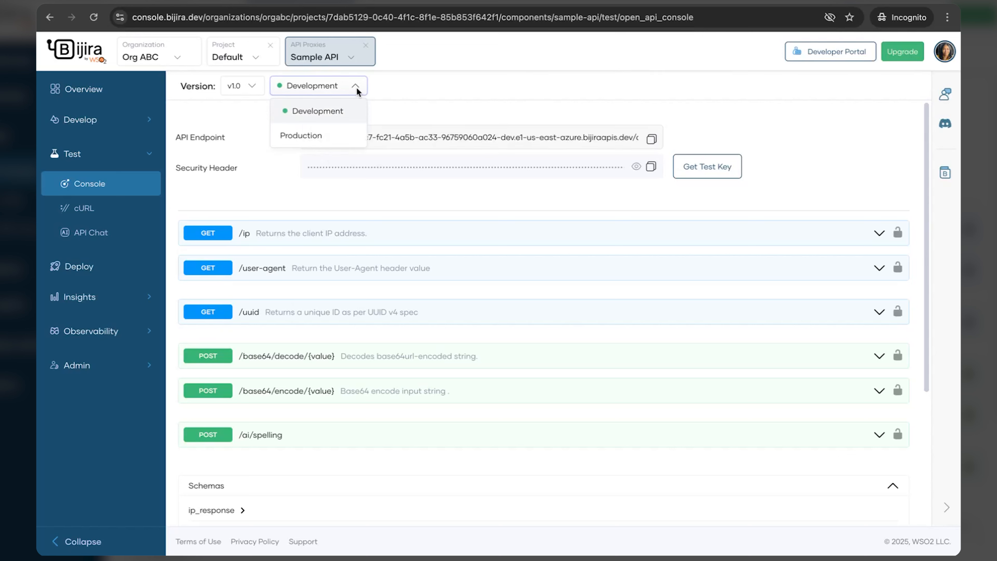
left_click(336, 119)
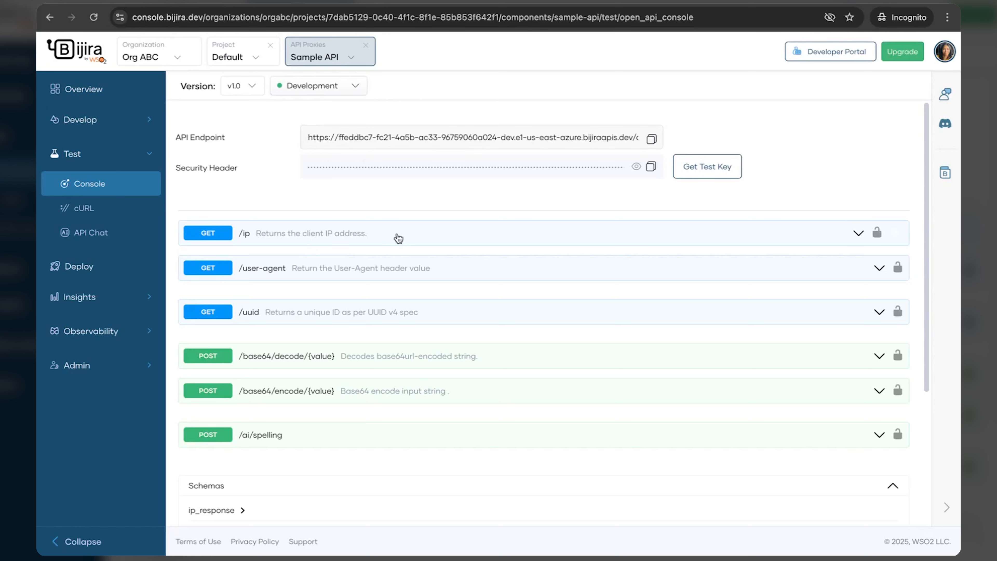
left_click(504, 319)
scroll(505, 320, "down", 4)
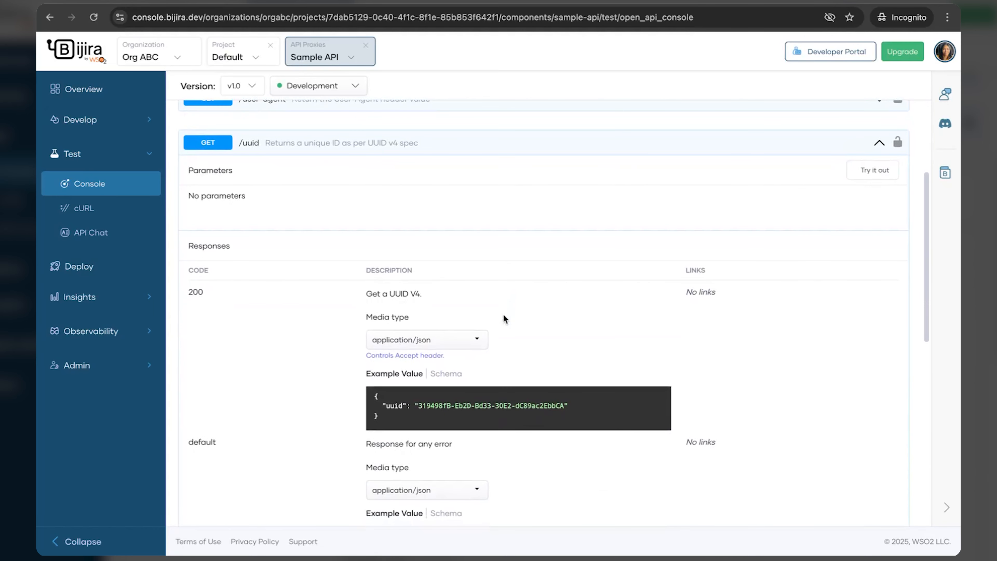
left_click(875, 170)
scroll(704, 281, "up", 1)
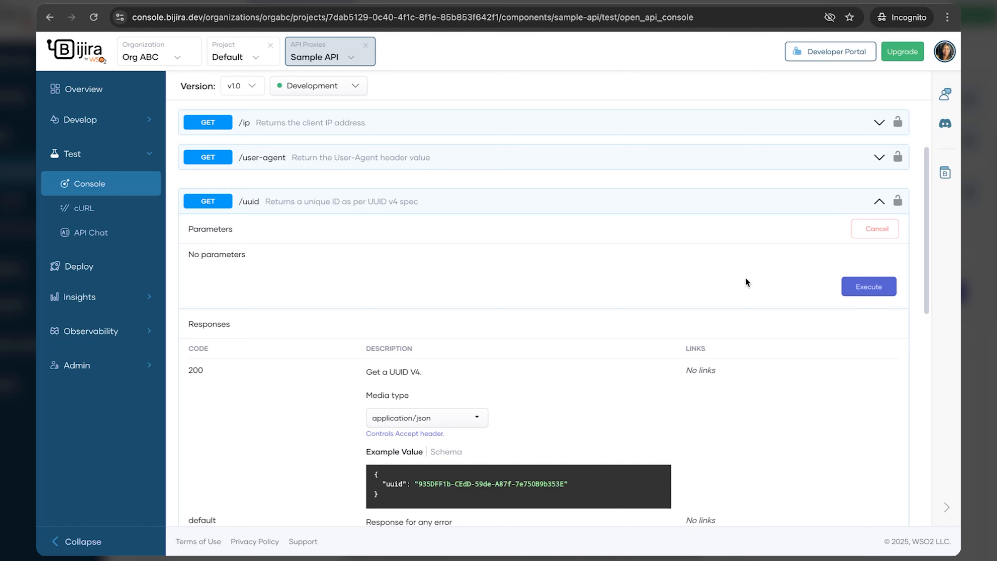
scroll(746, 277, "down", 1)
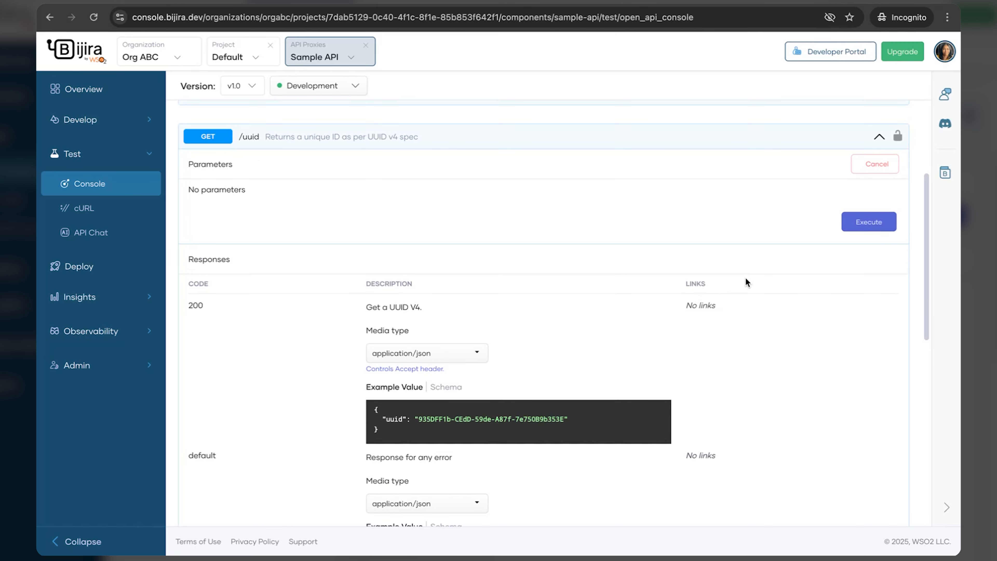
scroll(590, 443, "down", 2)
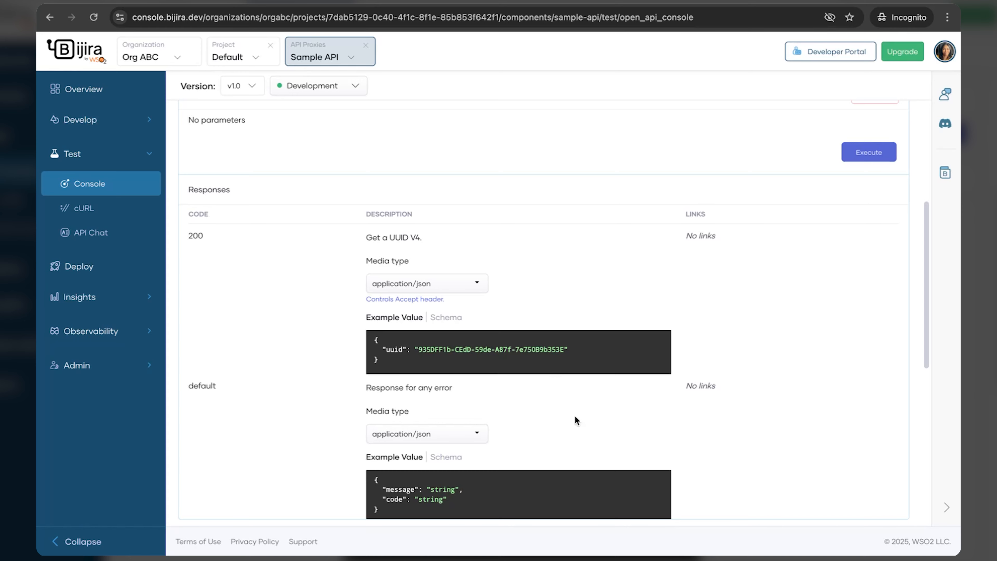
scroll(645, 363, "up", 1)
scroll(648, 360, "down", 3)
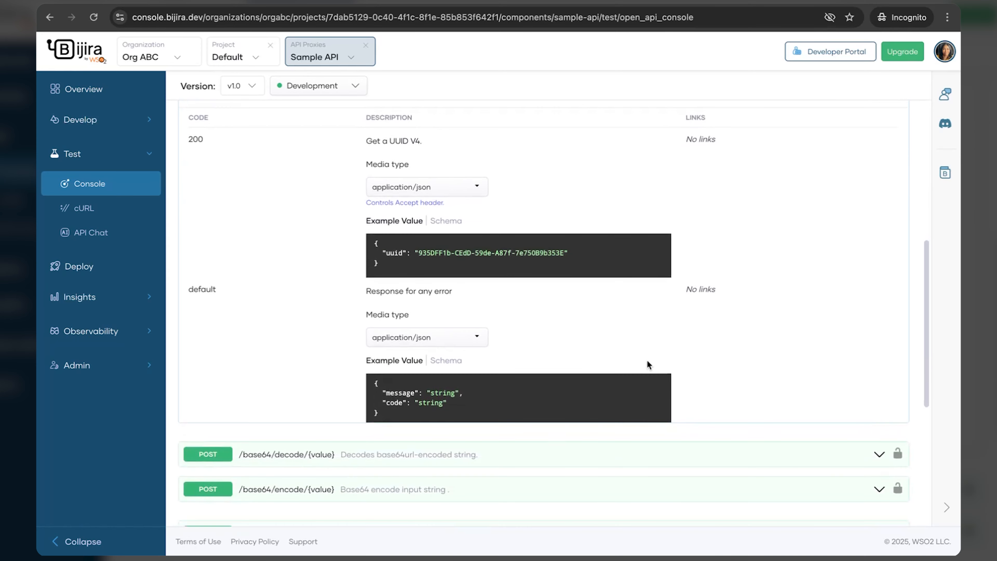
scroll(648, 360, "up", 5)
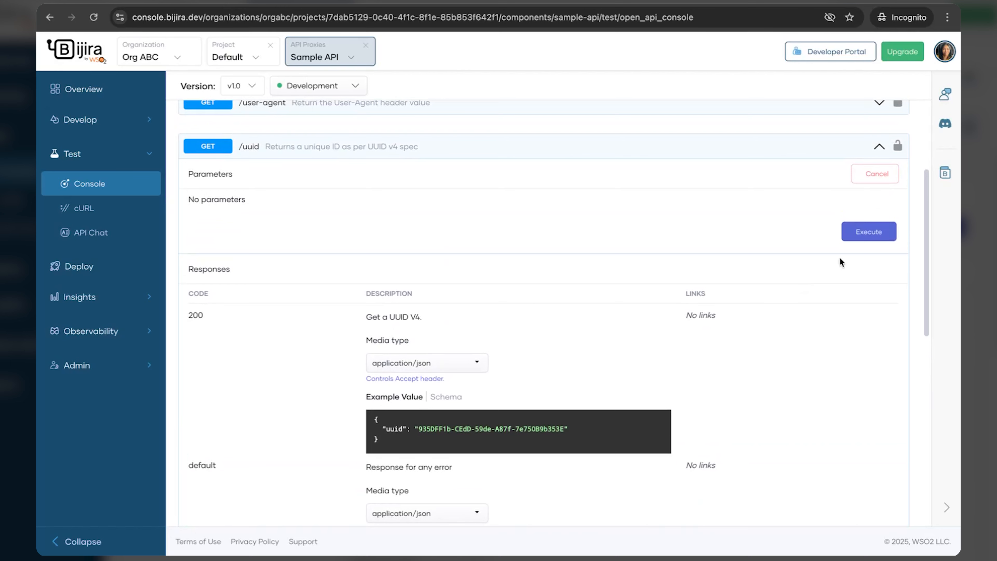
Step: Execute GET /uuid, check the 200 response with a generated UUID, then return to Deploy
left_click(869, 232)
scroll(602, 398, "down", 3)
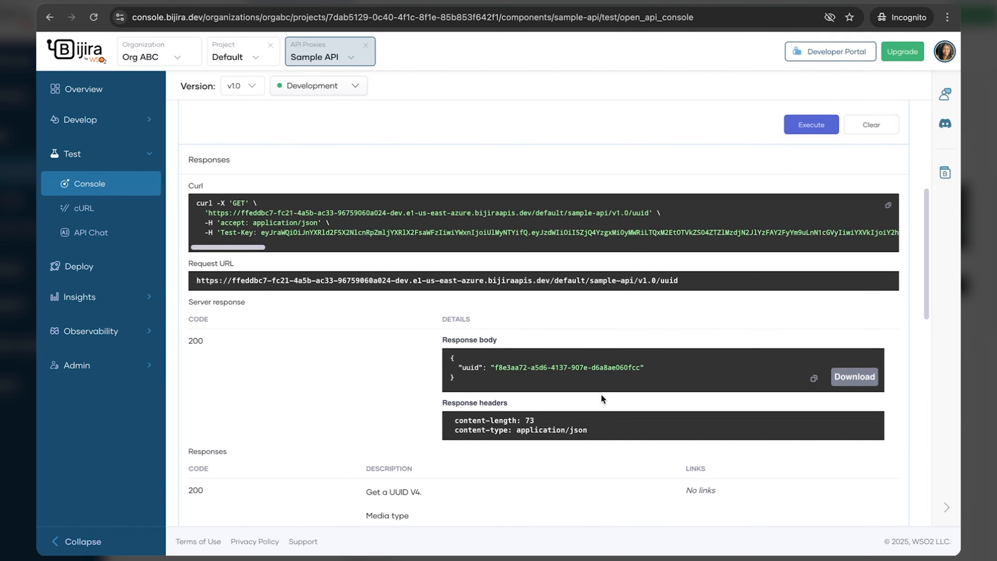
scroll(628, 404, "down", 8)
scroll(691, 413, "up", 5)
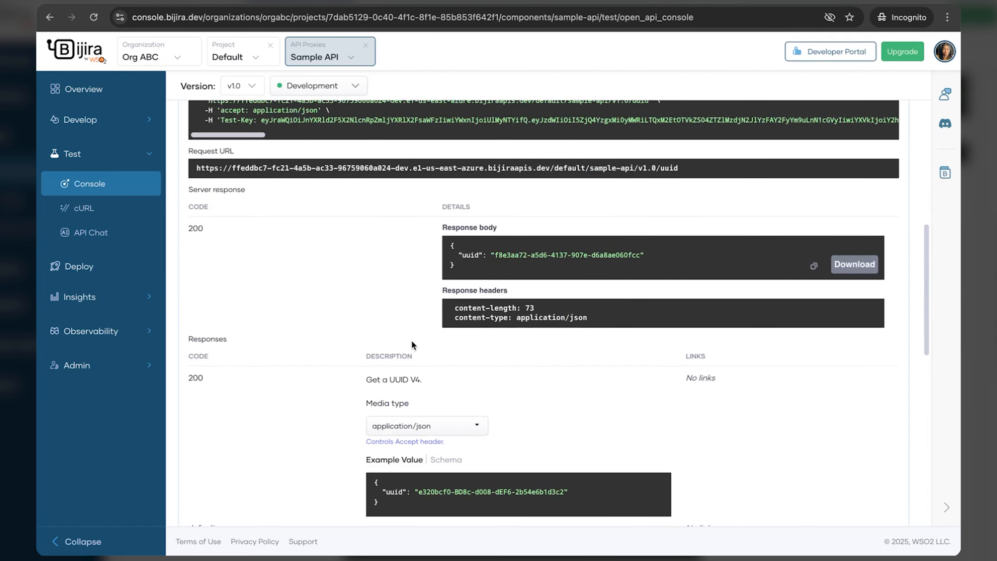
scroll(577, 376, "down", 5)
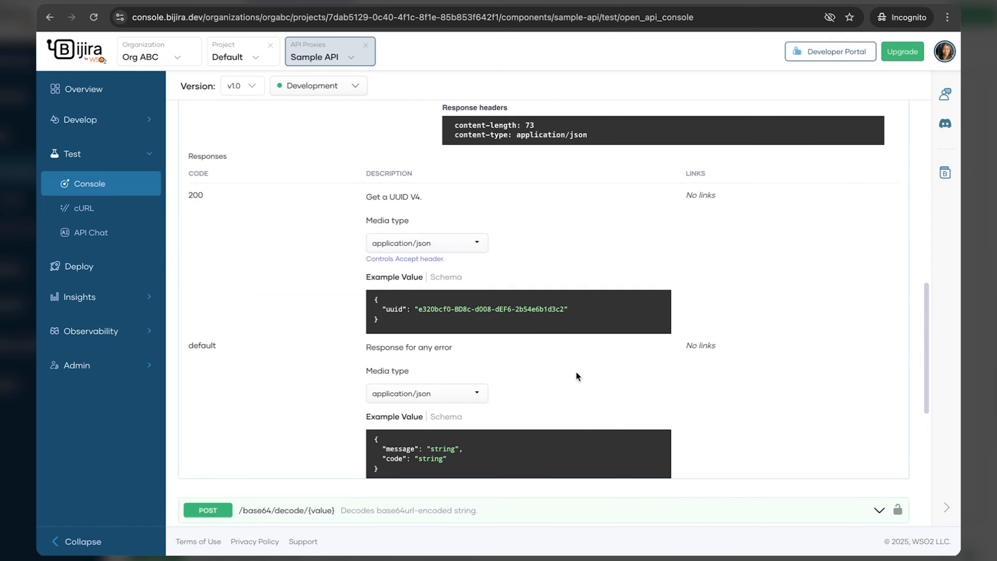
scroll(575, 372, "up", 8)
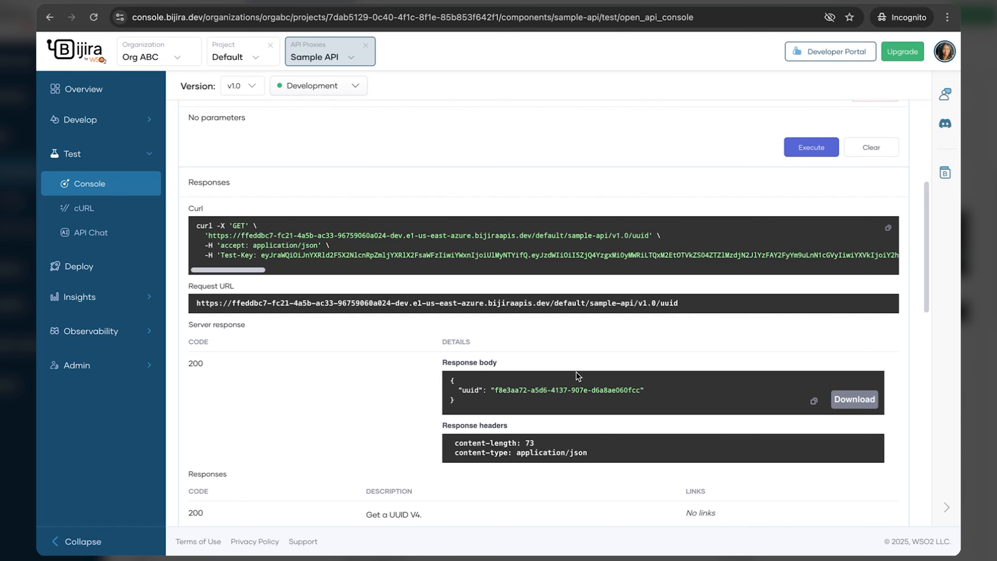
scroll(232, 381, "up", 6)
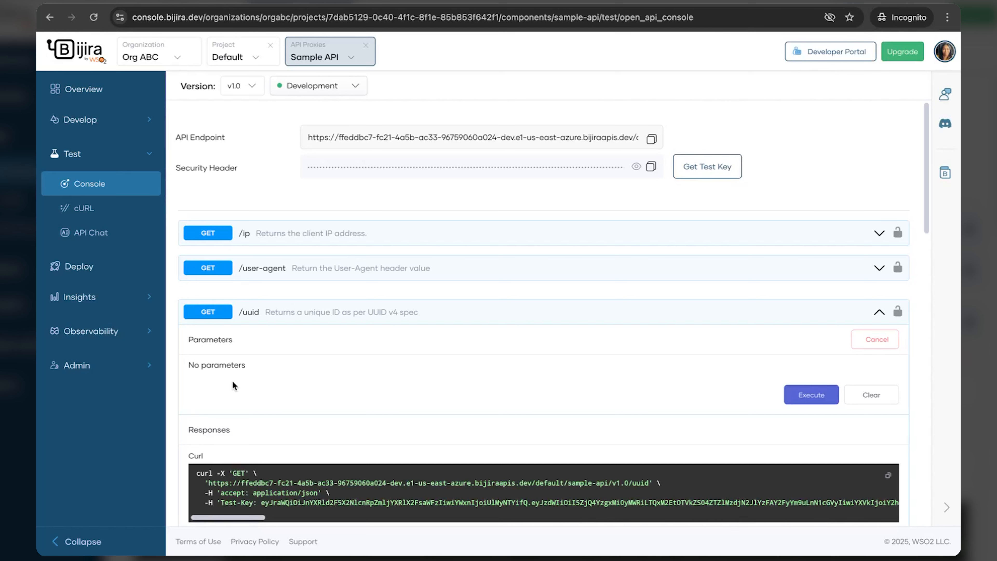
left_click(92, 267)
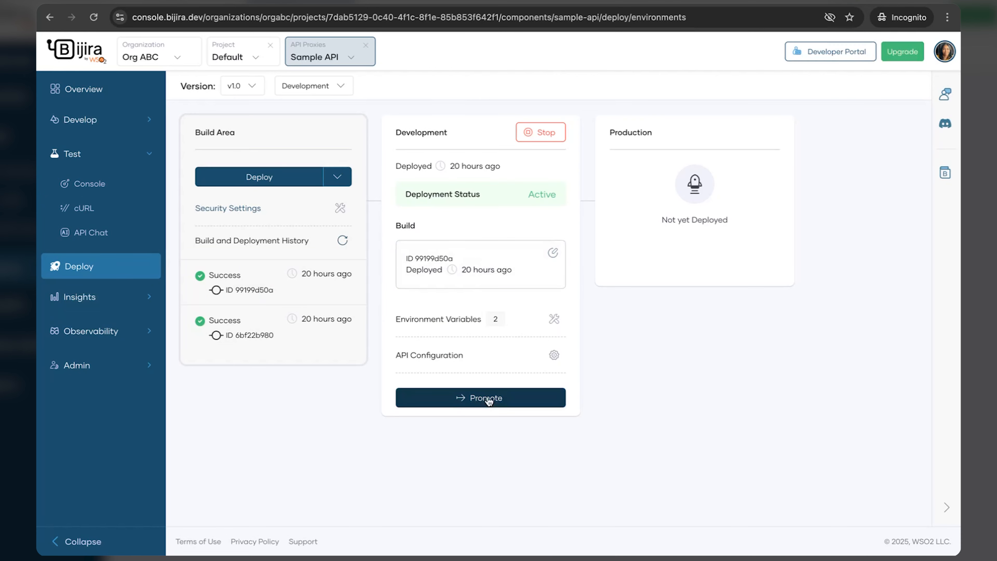
Step: Promote Sample API's build to Production, keeping the Development endpoint configuration
left_click(487, 399)
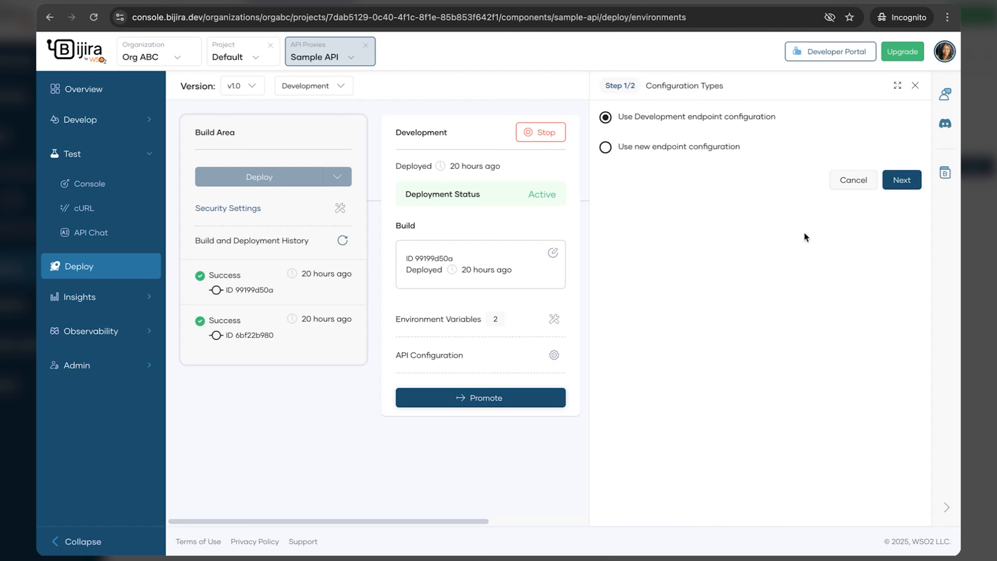
left_click(901, 184)
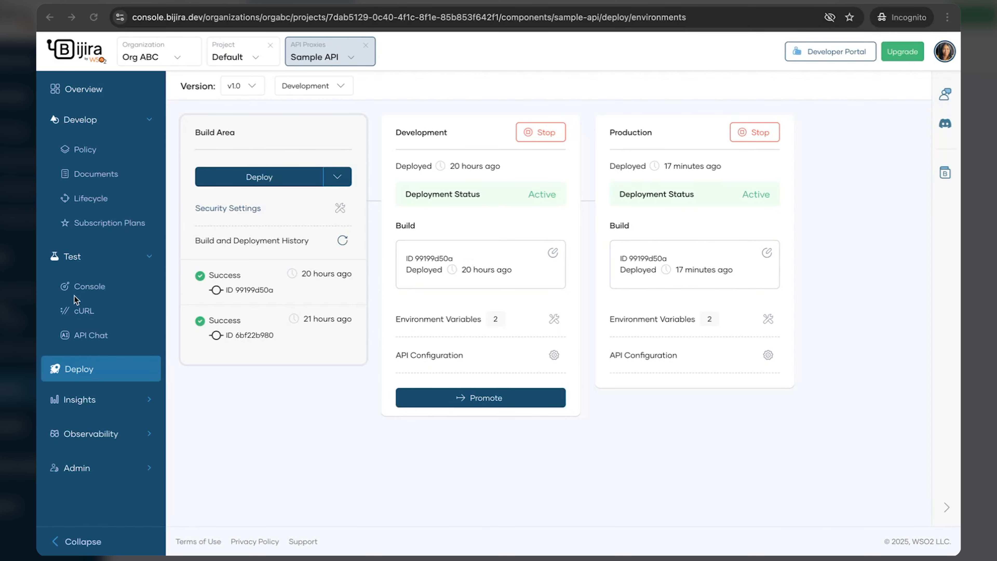
left_click(84, 286)
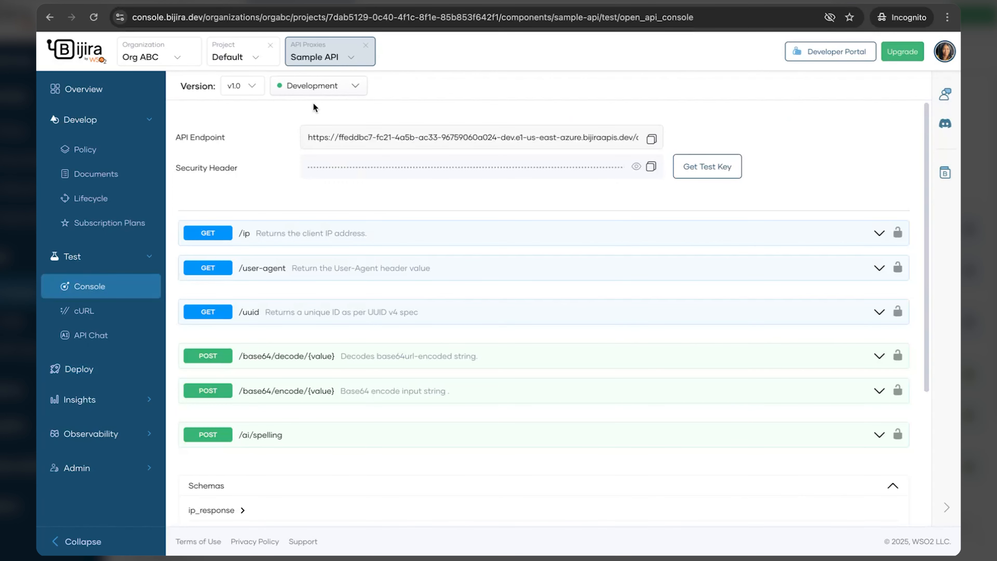
Step: Check the test console's environment list and leave Development selected
left_click(343, 89)
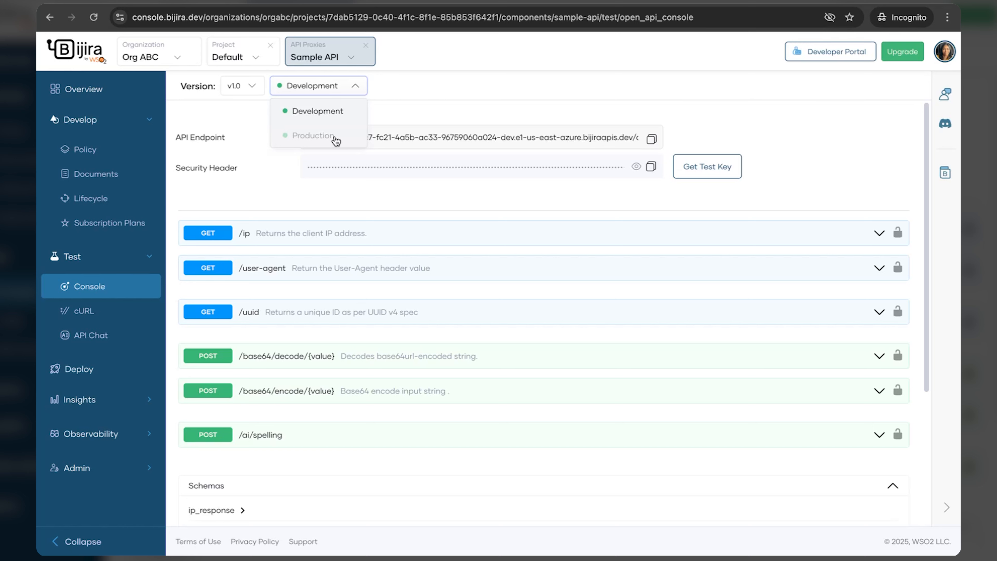
left_click(782, 197)
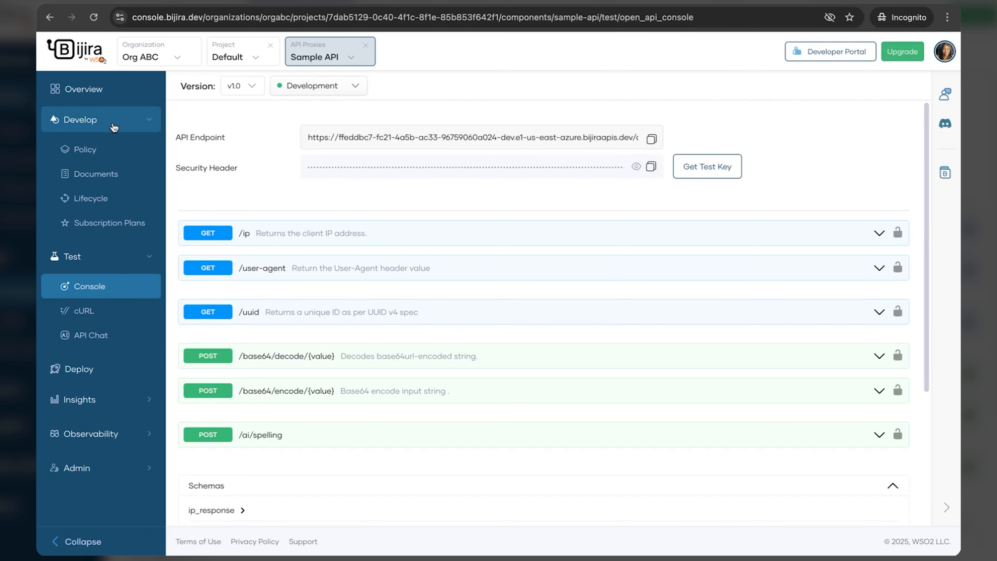
left_click(90, 207)
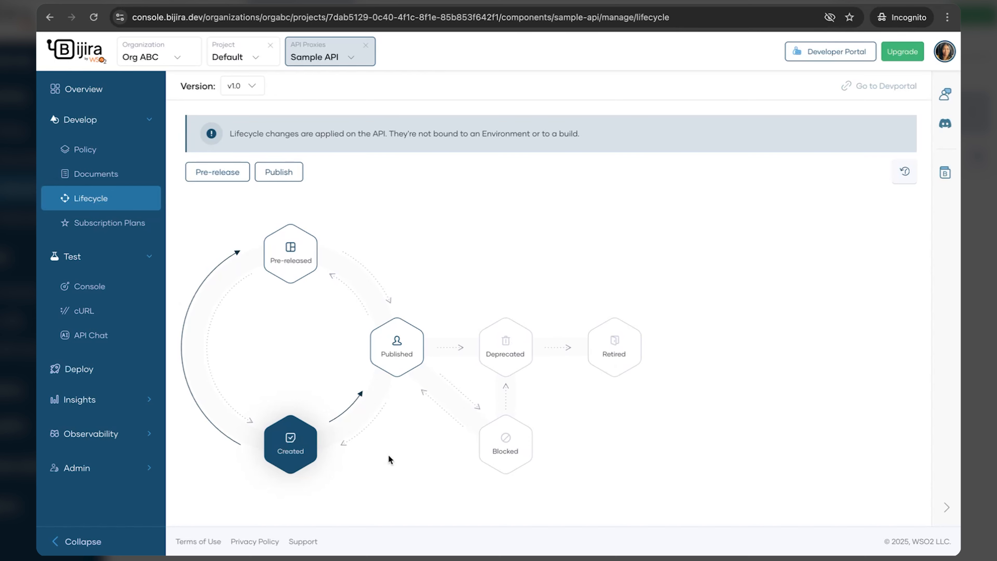
Step: Publish the API under the name Sample API and go to the organisation's Developer Portal
left_click(291, 176)
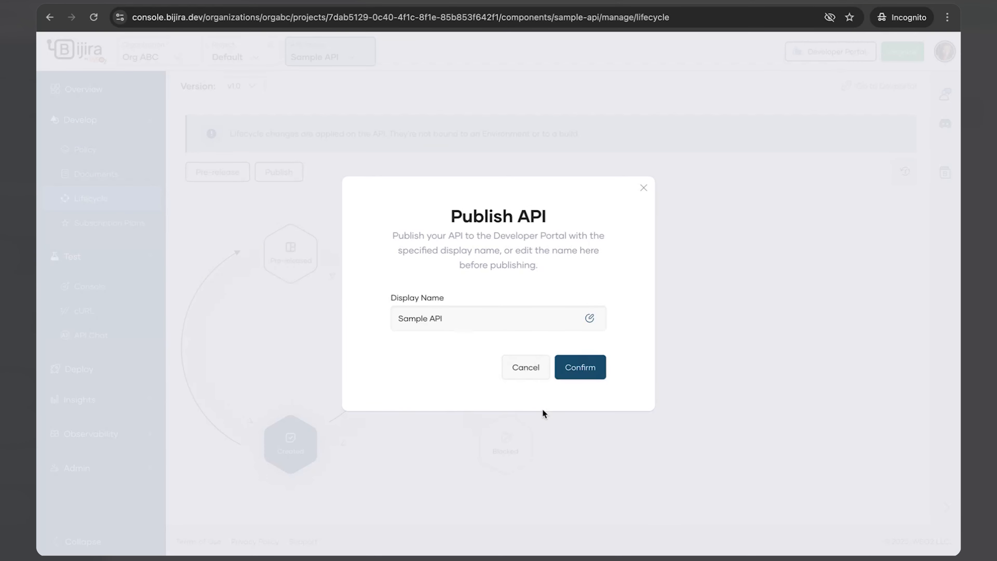
left_click(558, 373)
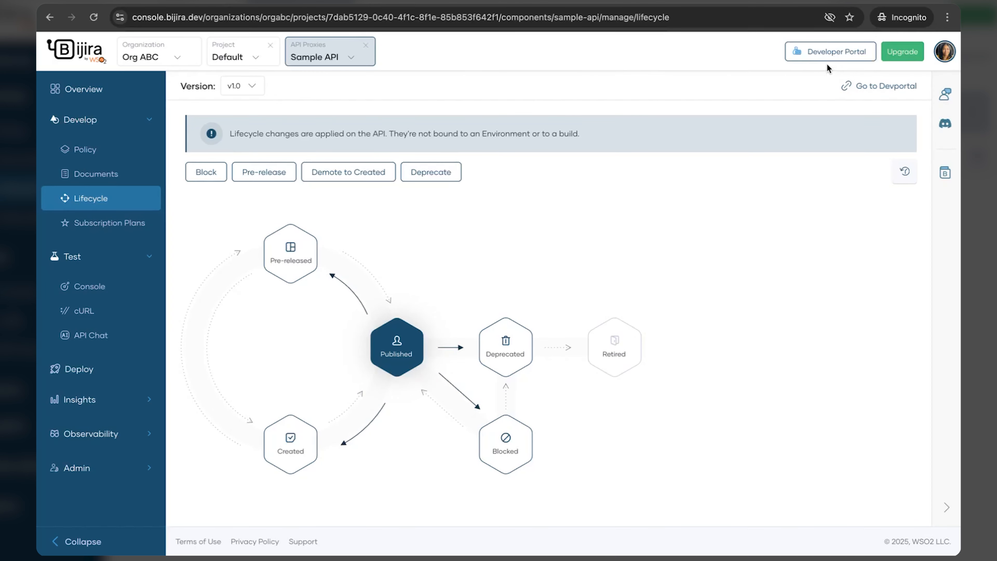
left_click(827, 53)
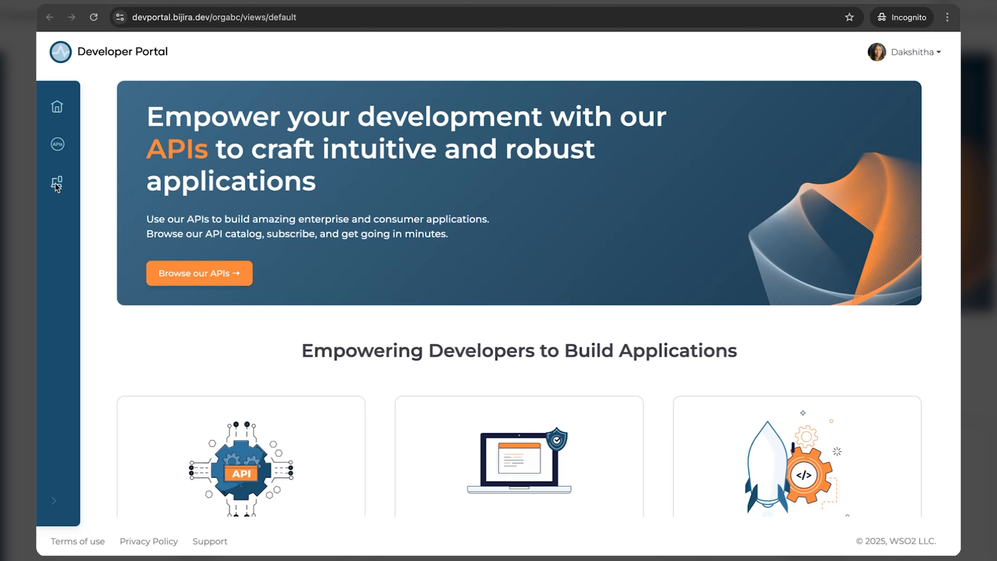
Step: Create a Developer Portal application named 'Test App'
mouse_move(60, 189)
left_click(97, 183)
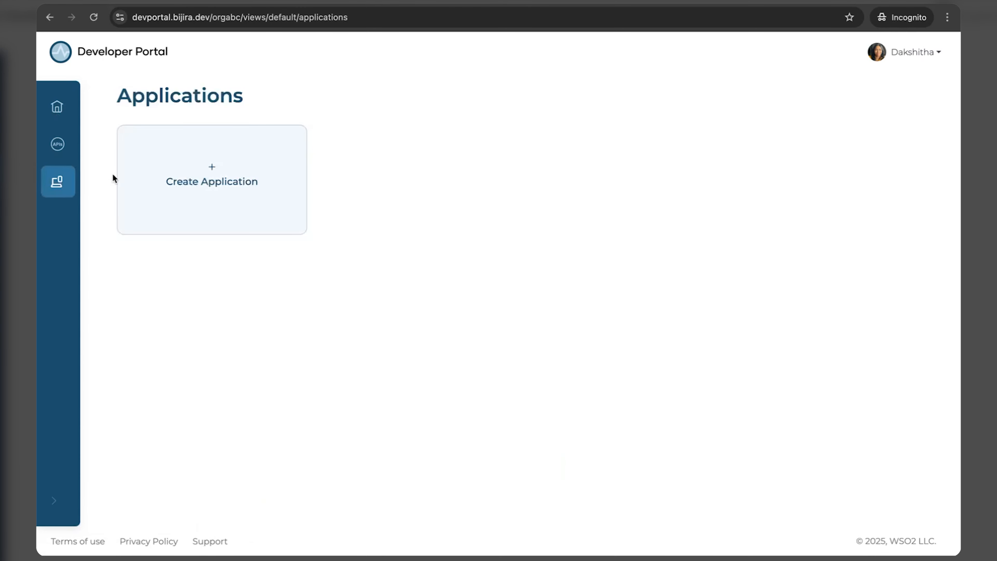
left_click(211, 172)
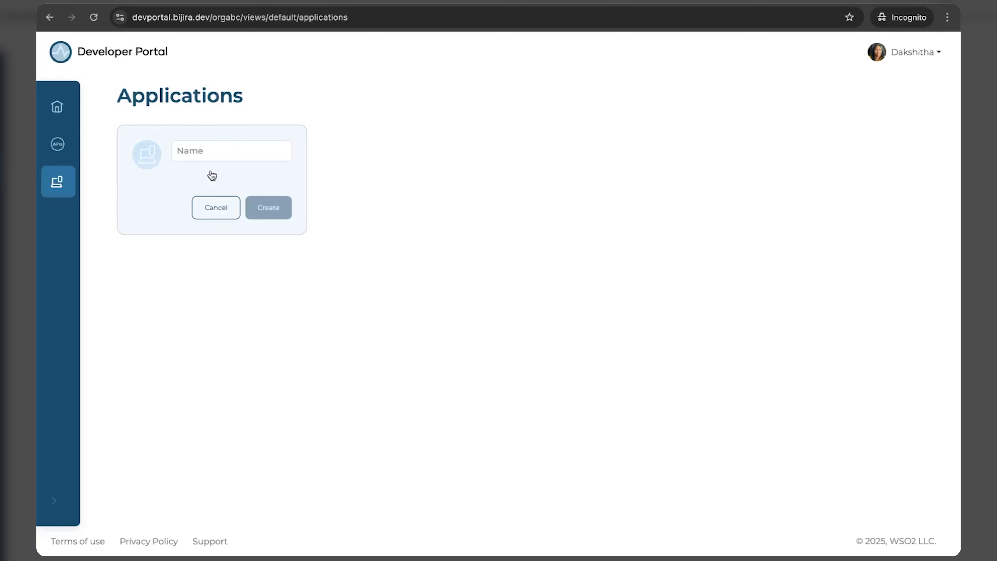
type("Test App")
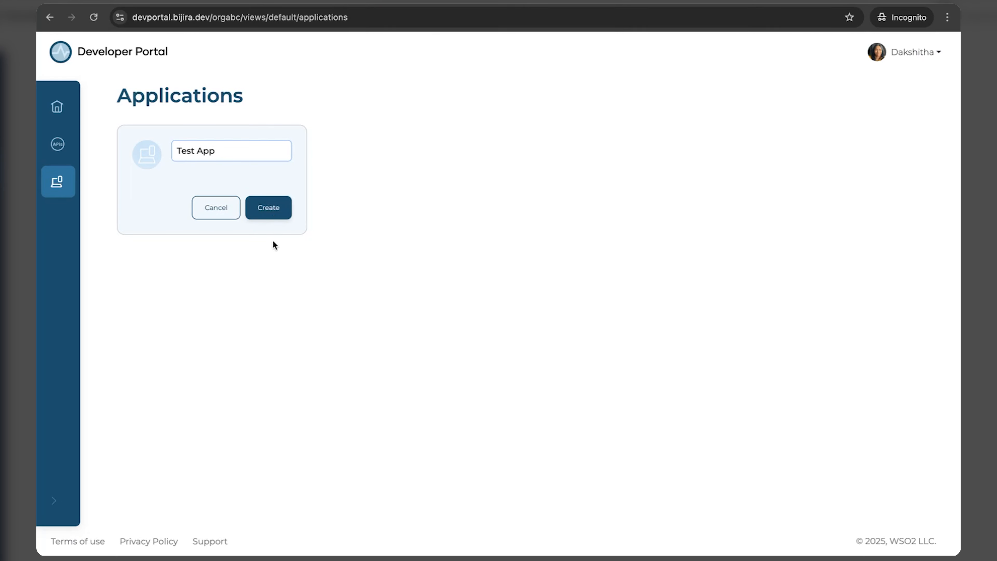
left_click(275, 213)
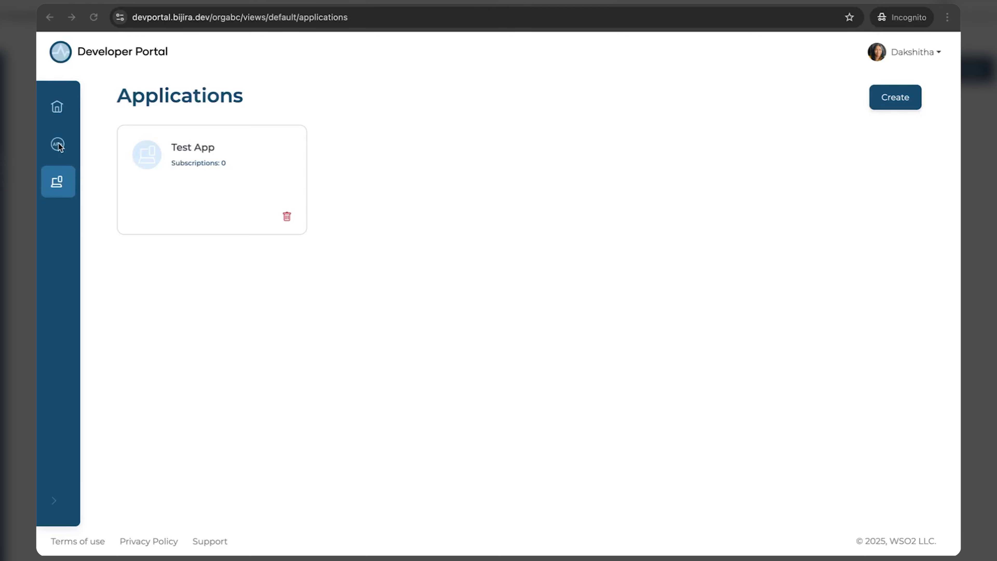
Step: Subscribe Test App to Sample API and view Test App's subscription details
left_click(82, 144)
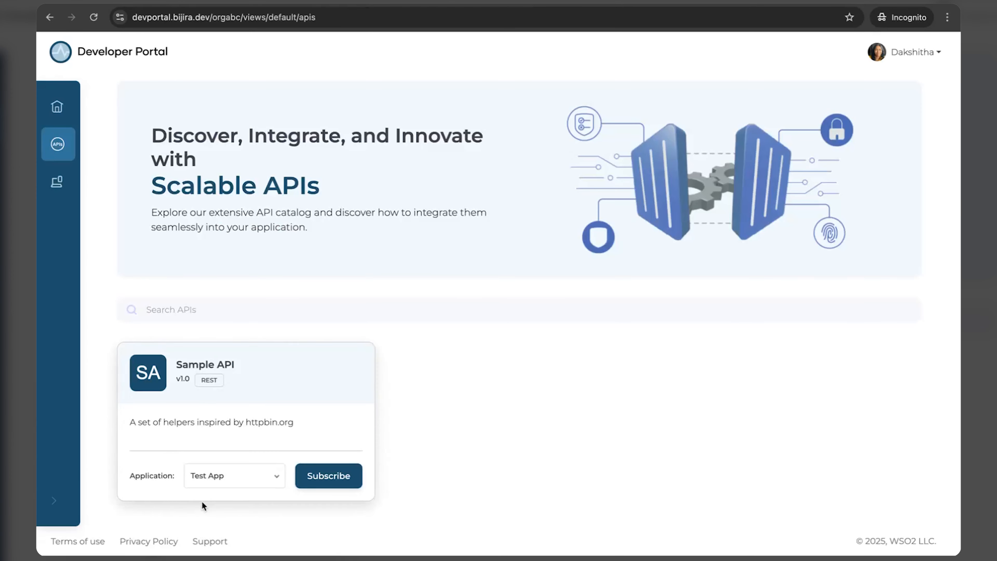
left_click(227, 475)
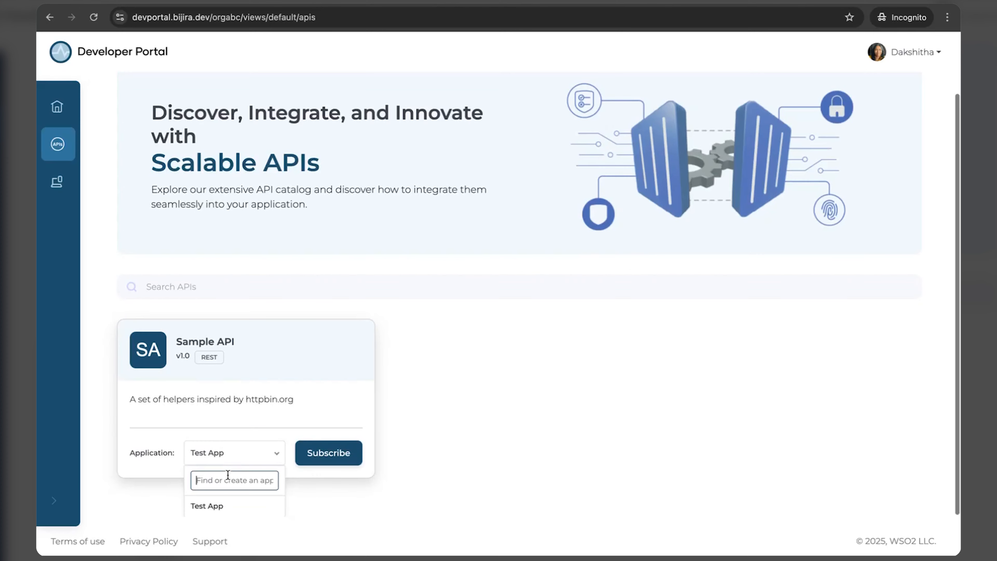
left_click(226, 456)
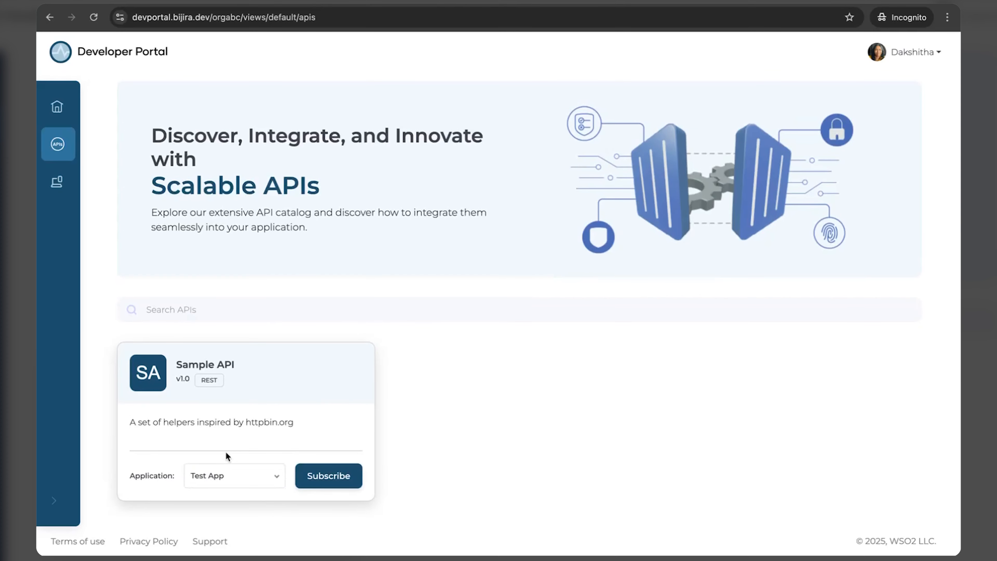
left_click(341, 476)
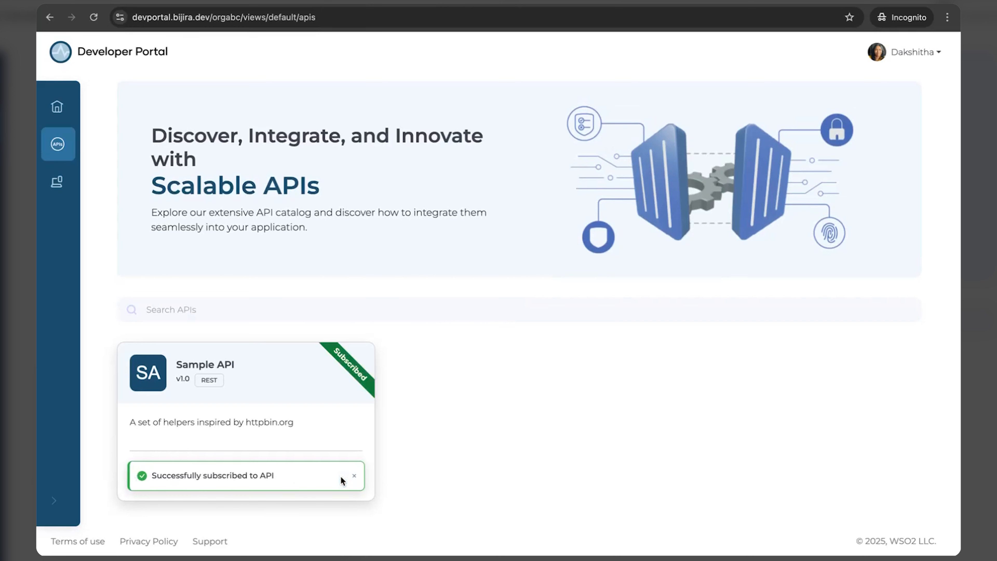
mouse_move(40, 190)
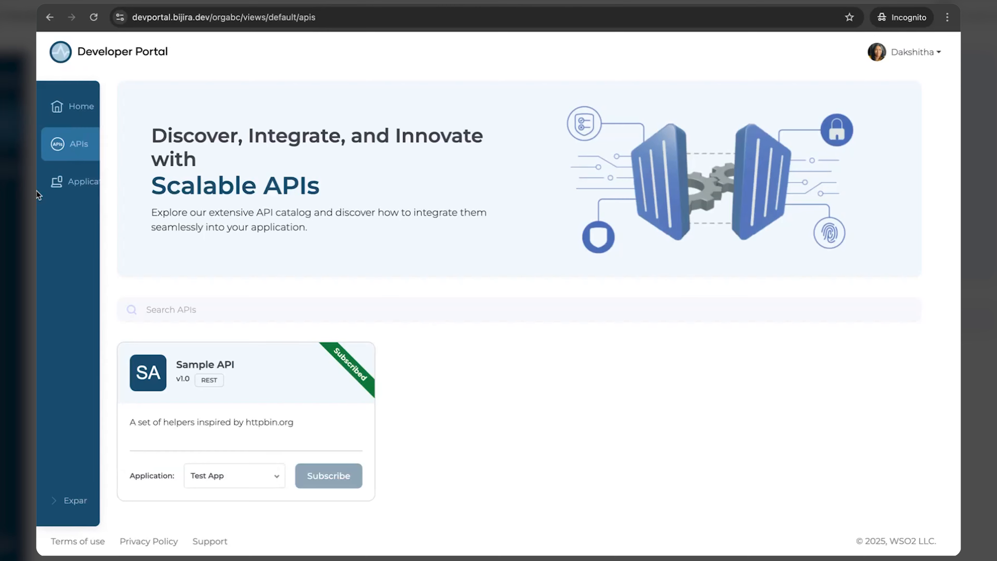
left_click(92, 188)
left_click(174, 147)
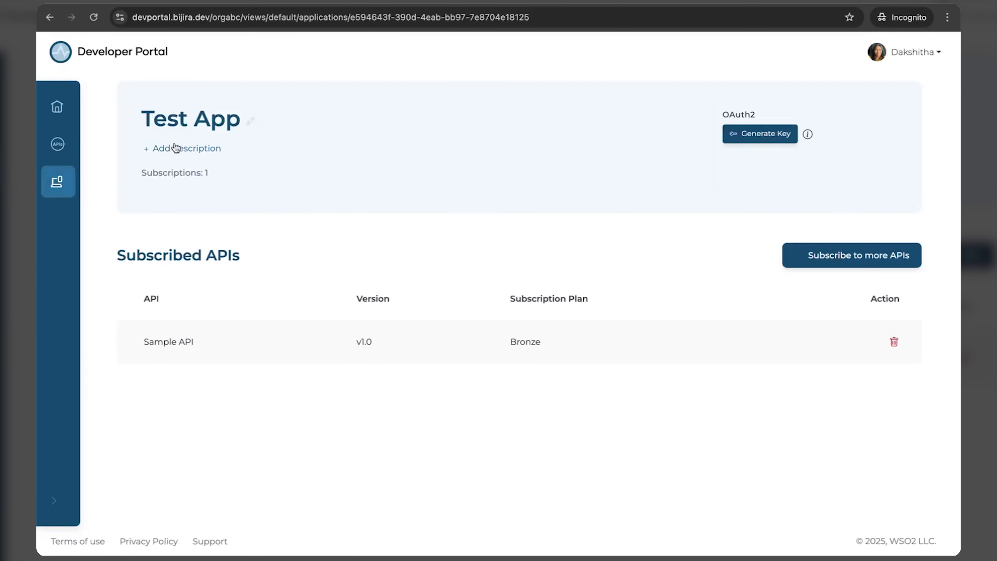
Step: Generate Test App's OAuth2 keys and an access token, and copy the token
left_click(764, 133)
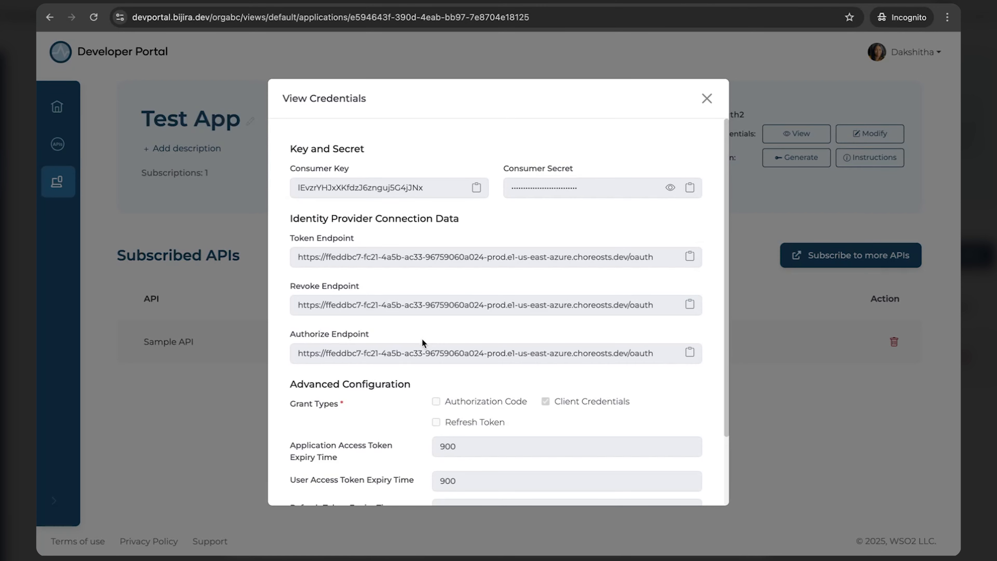
key("Escape")
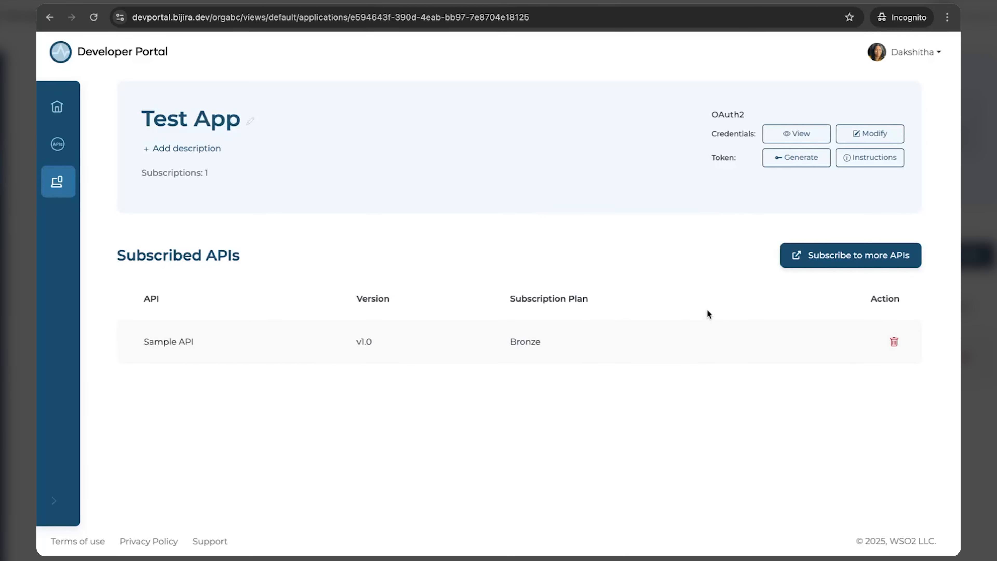
left_click(794, 162)
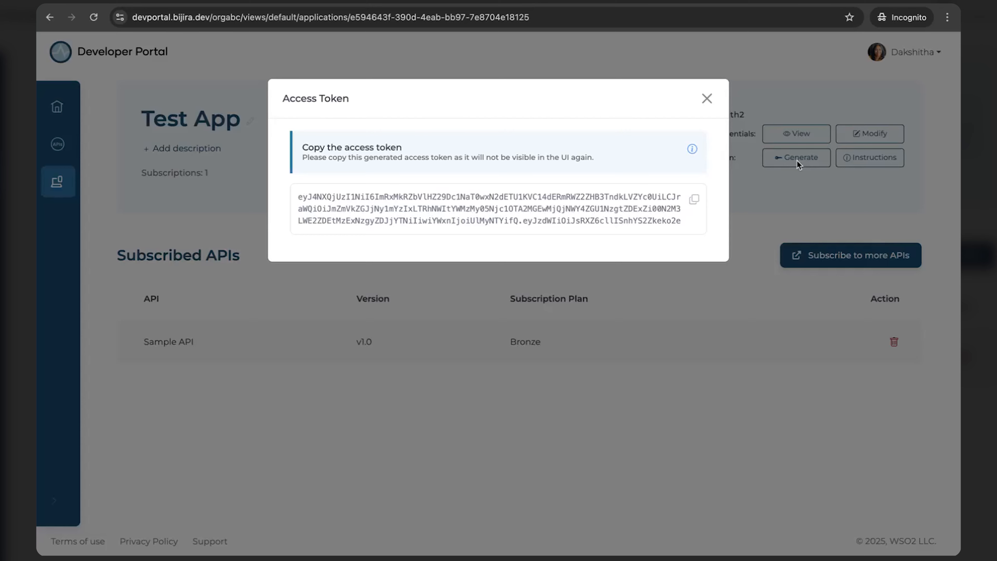
left_click(695, 200)
left_click(89, 145)
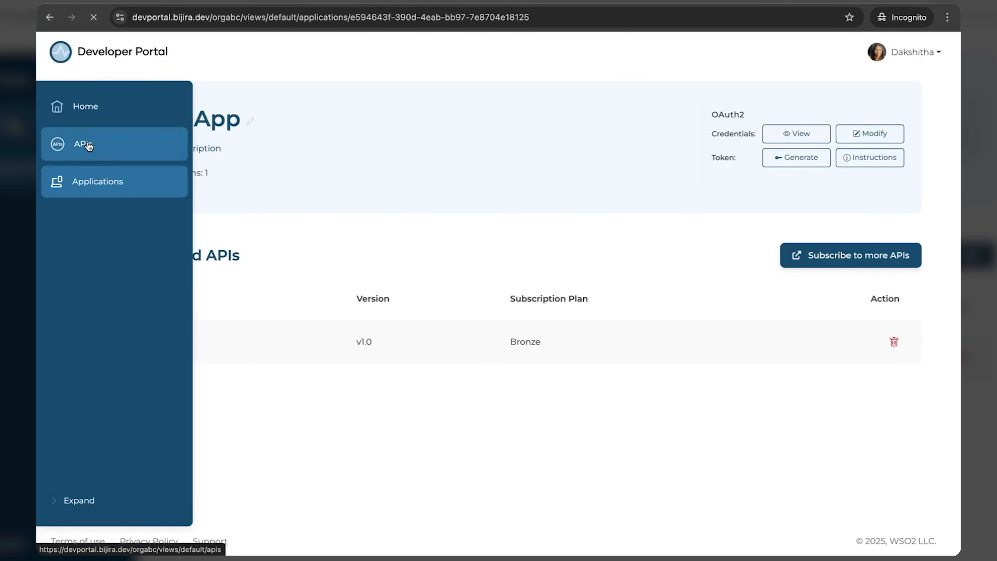
left_click(246, 365)
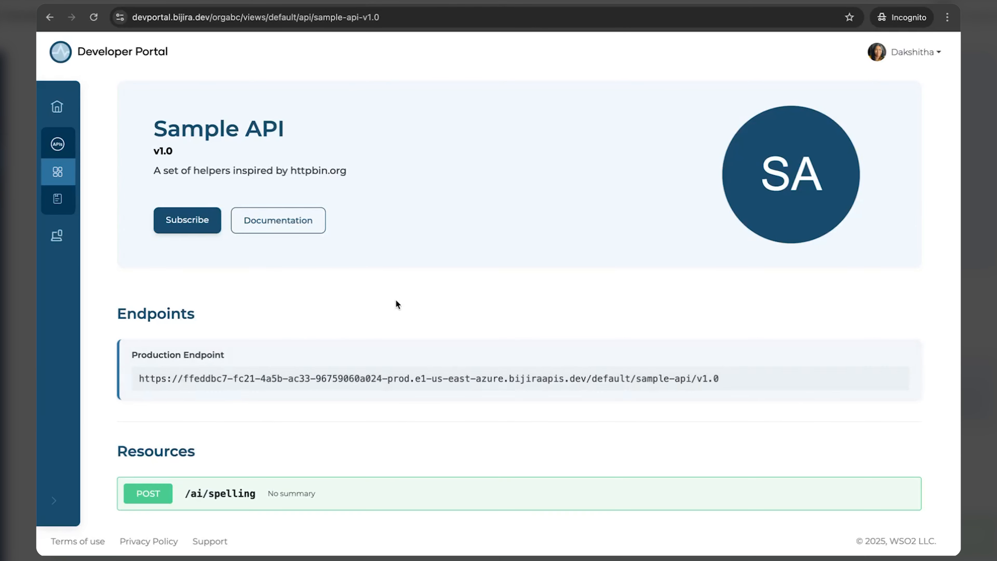
Step: Send GET /uuid from the Sample API documentation with 'Bearer' plus the copied token, getting 200 OK
left_click(304, 227)
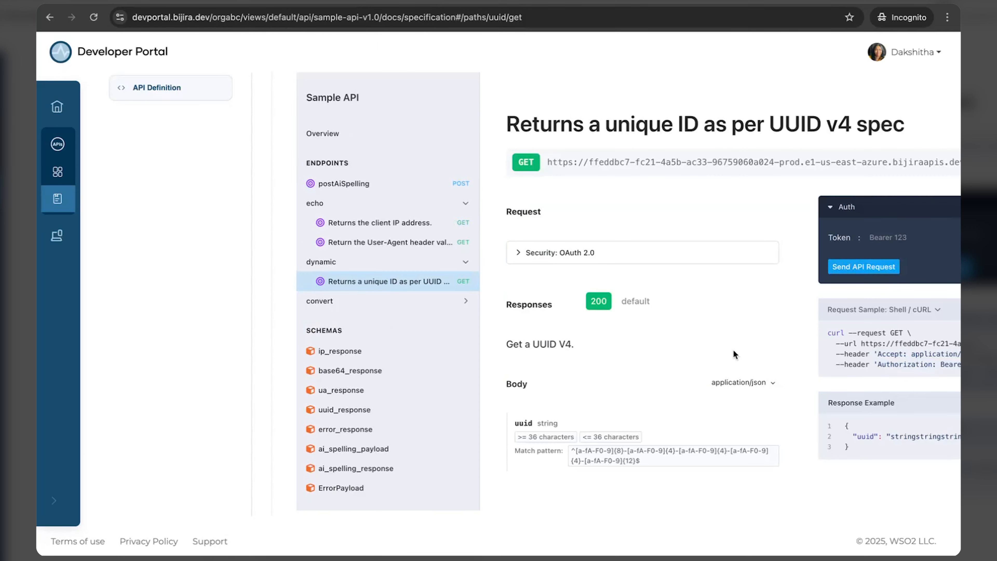
scroll(734, 352, "right", 4)
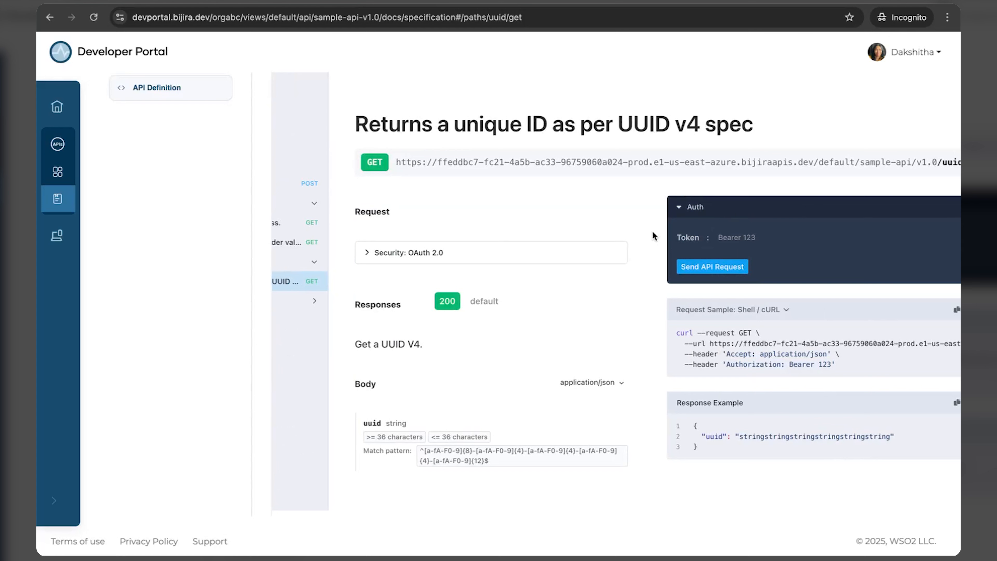
left_click(717, 237)
type("Bearer")
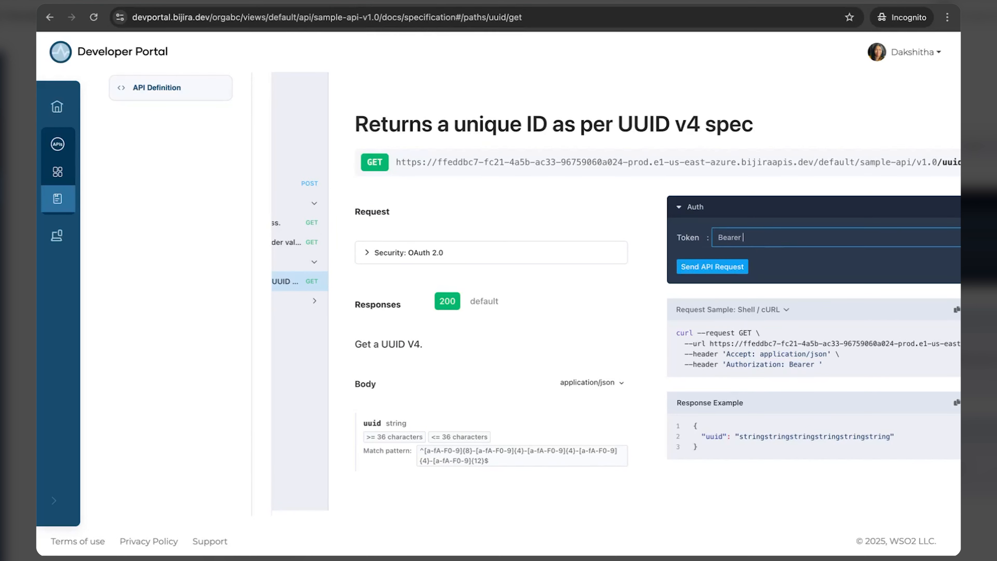
key("ctrl+v")
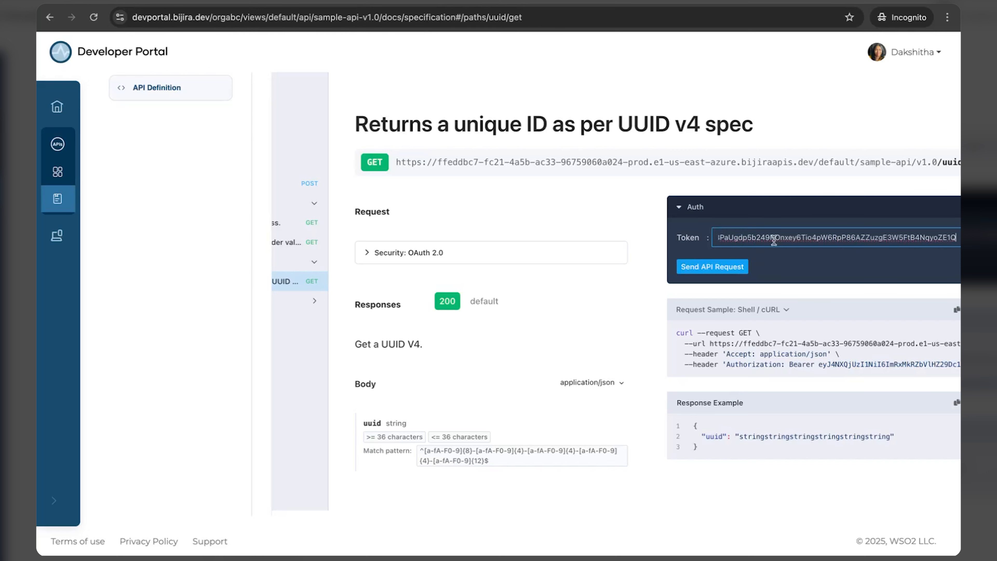
left_click(721, 269)
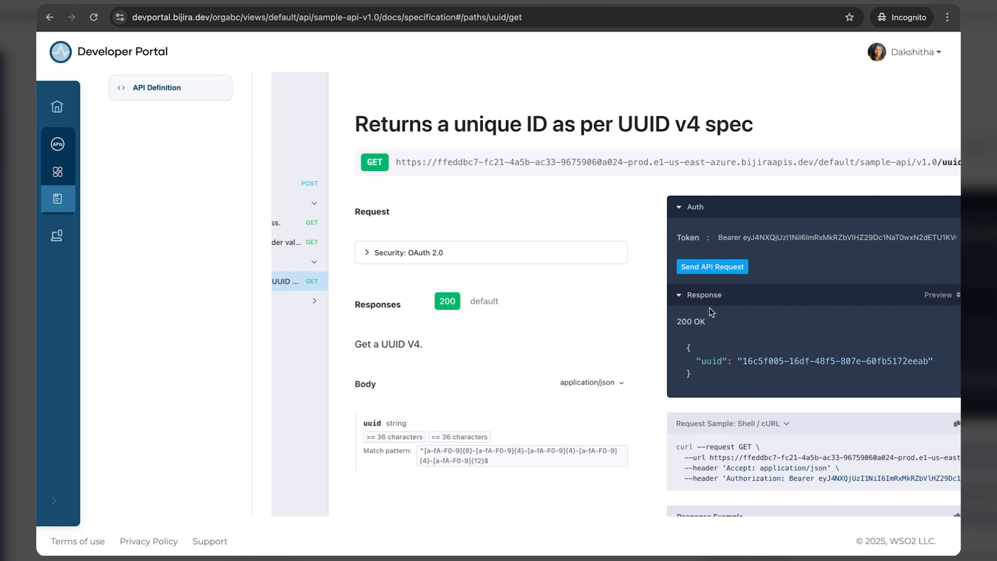
Step: Clear the token and resend GET /uuid, getting 401 Unauthorized
scroll(764, 240, "up", 1)
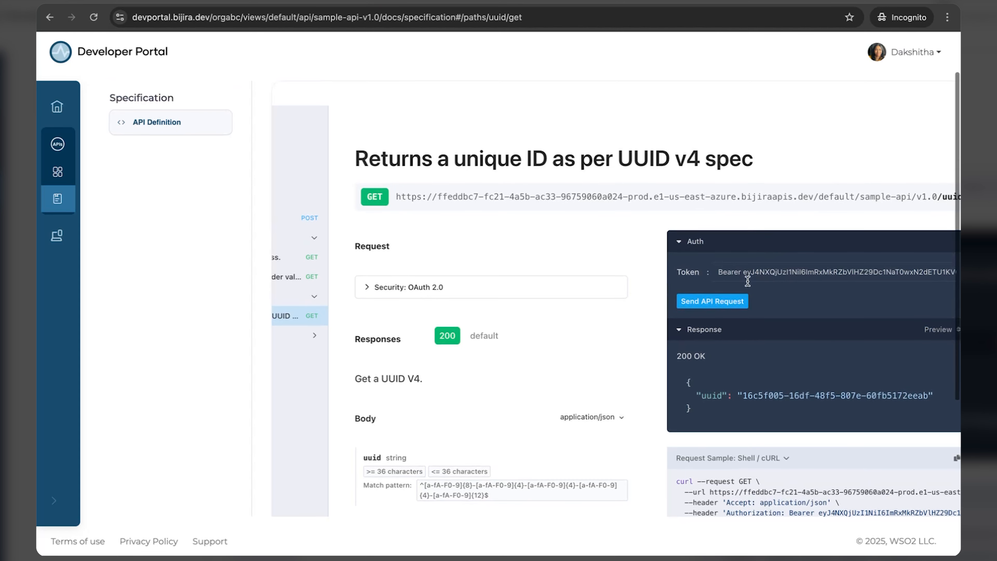
left_click(748, 271)
key("ctrl+a")
key("BackSpace")
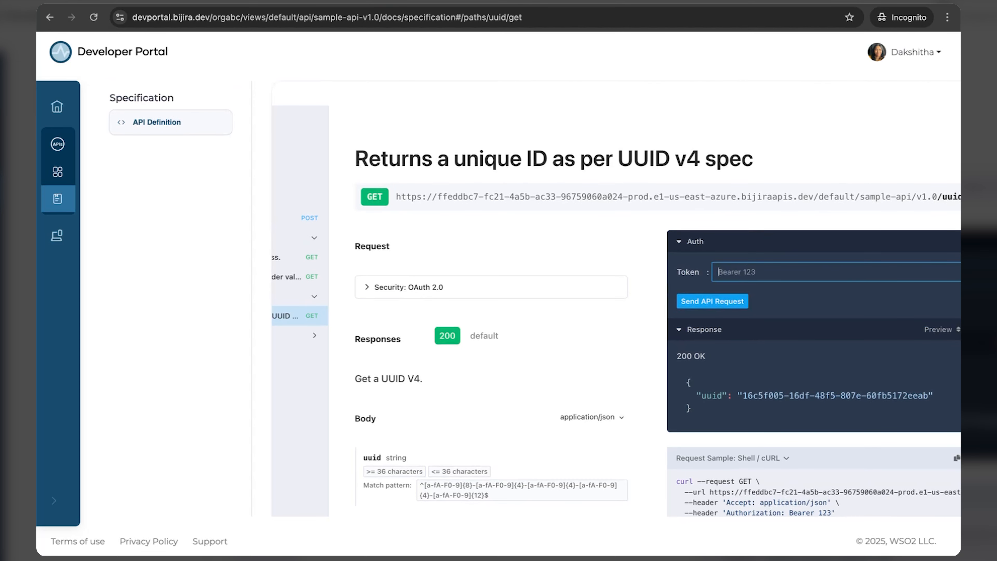
left_click(708, 302)
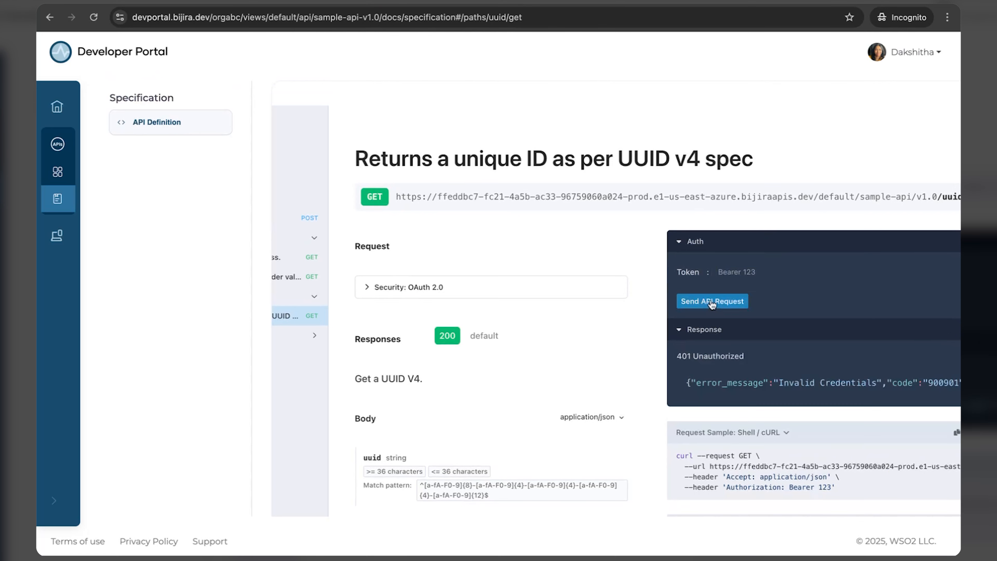
scroll(761, 388, "right", 3)
scroll(760, 388, "left", 3)
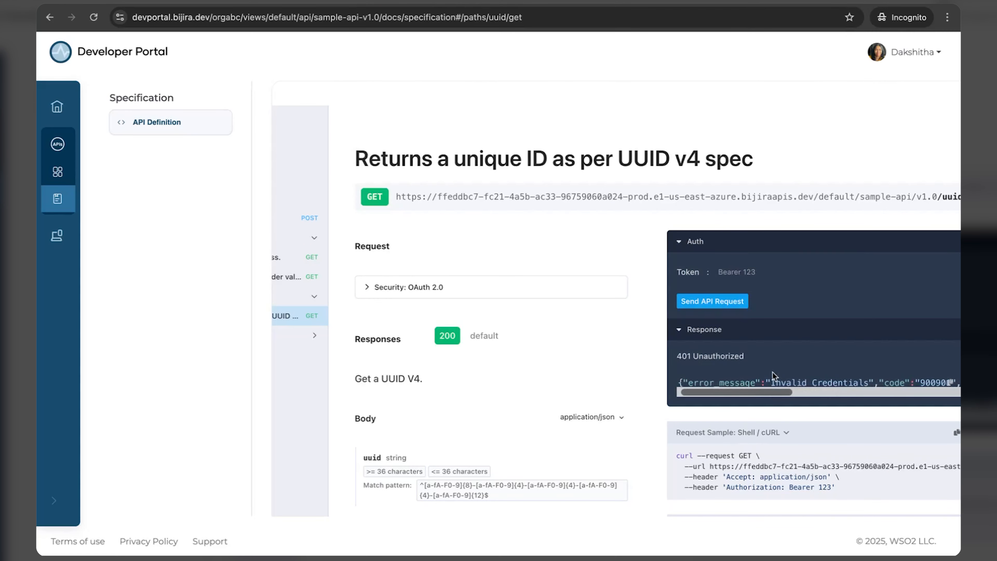